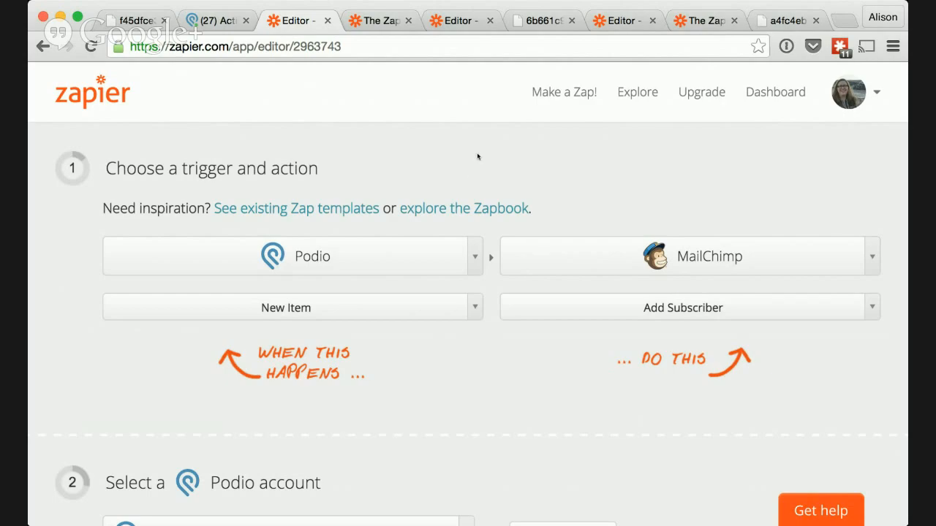
- Review the trigger events available for Podio in the Zap, keeping New Item as the trigger
{"action": "scroll", "coordinate": [477, 156], "scroll_direction": "down", "scroll_amount": 2}
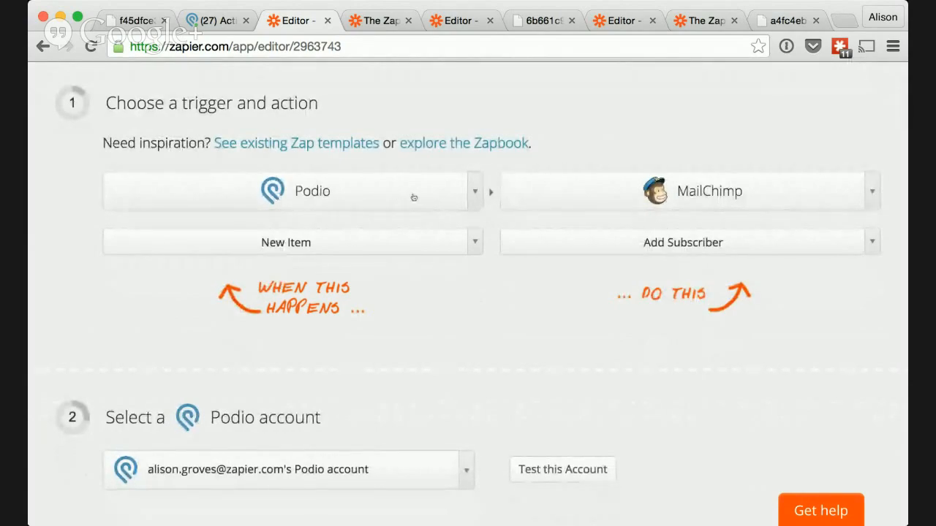
{"action": "left_click", "coordinate": [349, 249]}
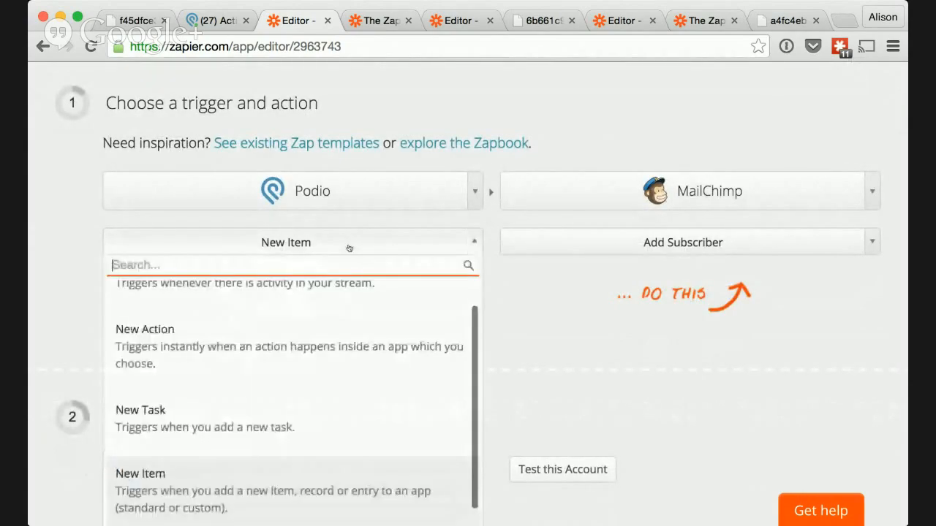
{"action": "scroll", "coordinate": [429, 356], "scroll_direction": "up", "scroll_amount": 1}
{"action": "scroll", "coordinate": [512, 329], "scroll_direction": "down", "scroll_amount": 3}
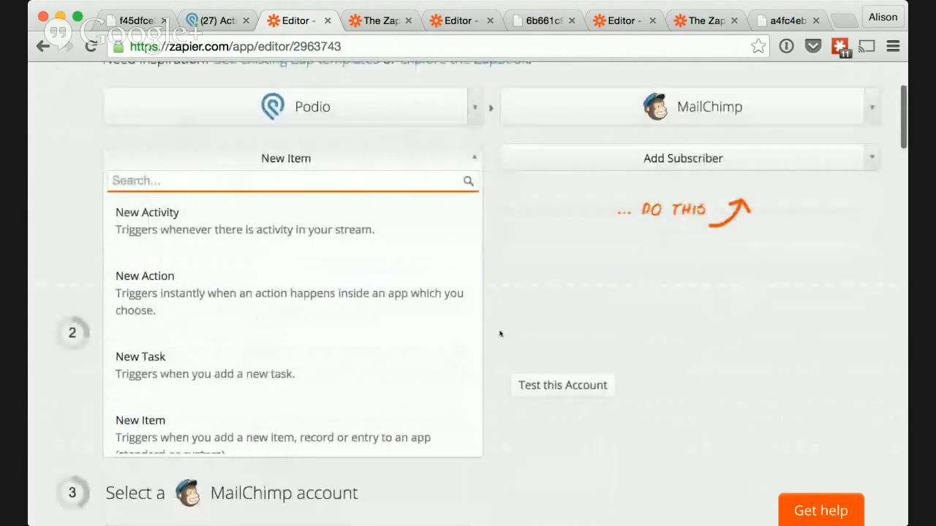
{"action": "scroll", "coordinate": [381, 418], "scroll_direction": "down", "scroll_amount": 1}
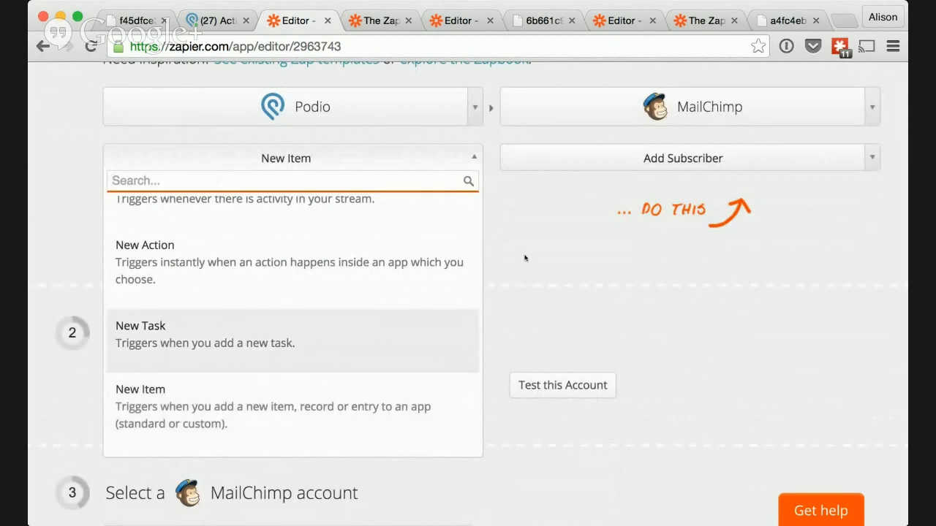
{"action": "left_click", "coordinate": [524, 258]}
{"action": "scroll", "coordinate": [581, 240], "scroll_direction": "up", "scroll_amount": 2}
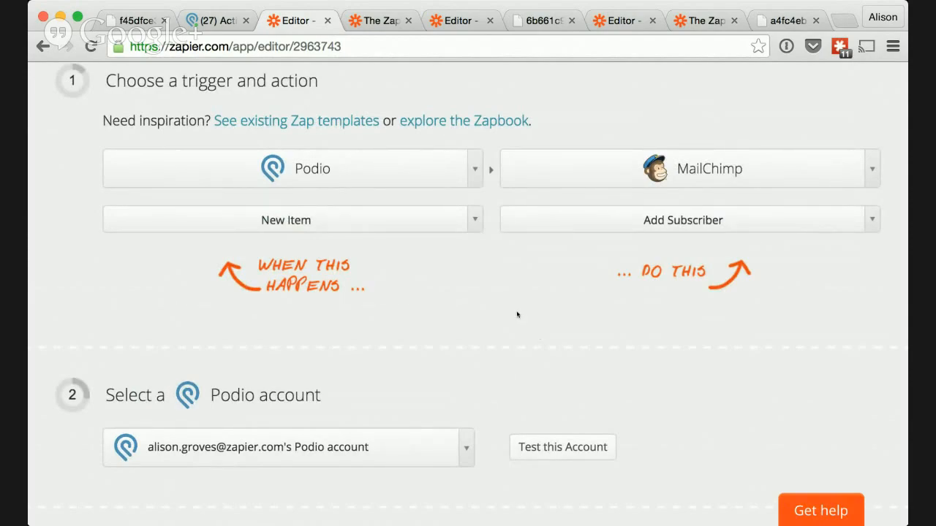
- Examine the connected Podio account choices and the selected MailChimp account without changing either one
{"action": "scroll", "coordinate": [492, 278], "scroll_direction": "down", "scroll_amount": 5}
{"action": "scroll", "coordinate": [492, 278], "scroll_direction": "down", "scroll_amount": 2}
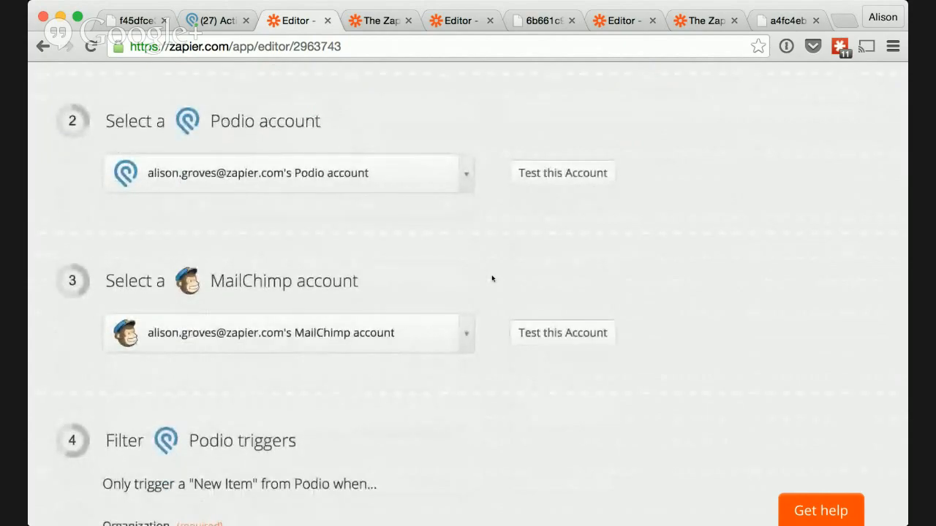
{"action": "left_click", "coordinate": [469, 180]}
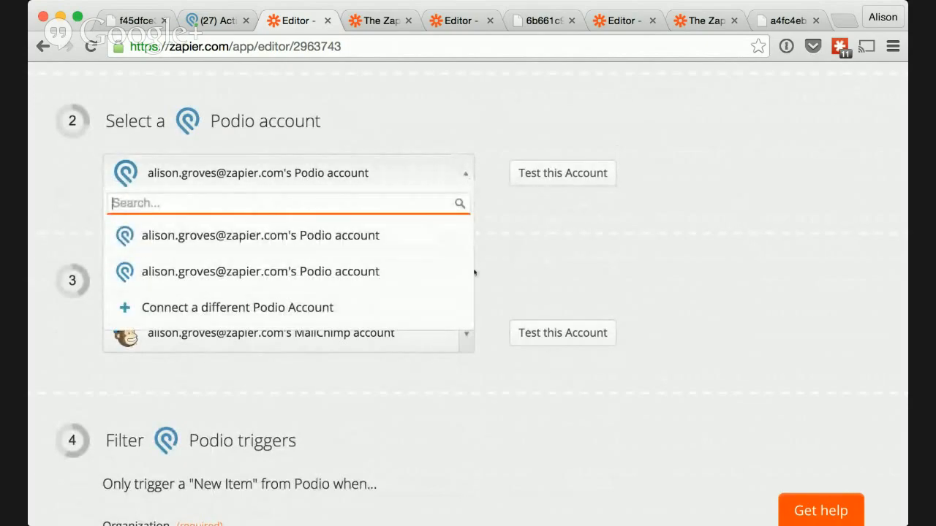
{"action": "left_click", "coordinate": [519, 236]}
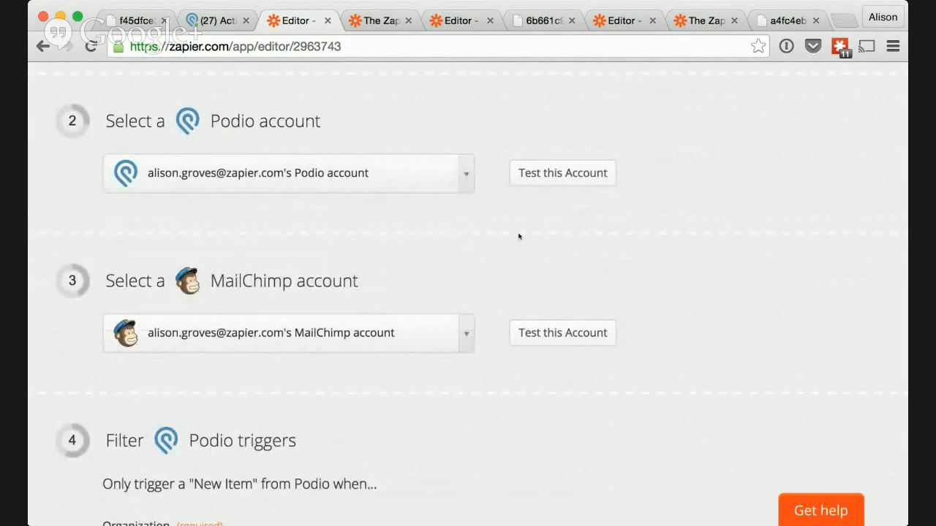
{"action": "scroll", "coordinate": [485, 219], "scroll_direction": "down", "scroll_amount": 3}
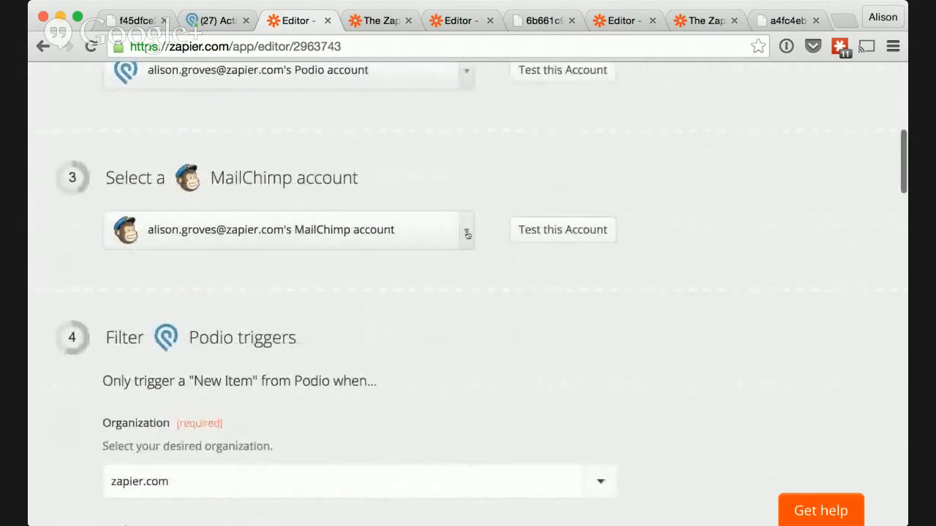
{"action": "scroll", "coordinate": [499, 144], "scroll_direction": "down", "scroll_amount": 3}
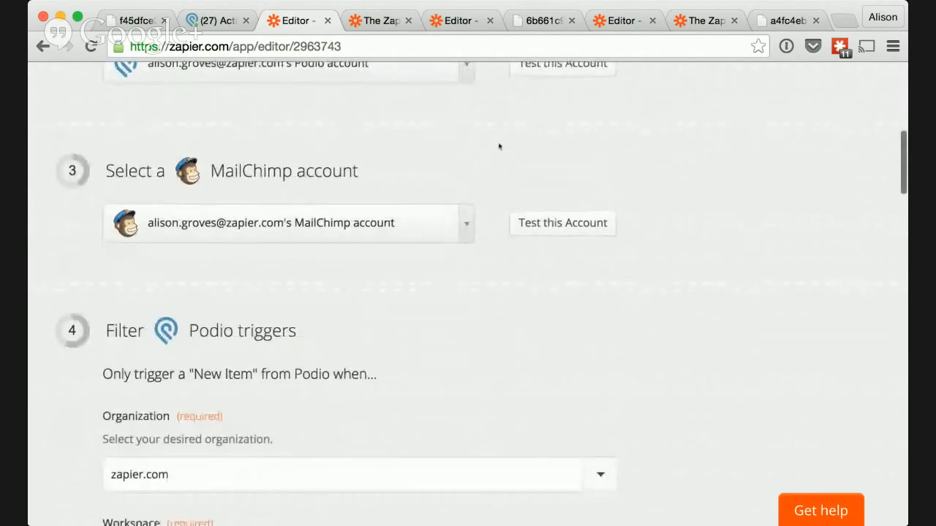
- Review the Podio trigger's organization, workspace and application settings, including the application choices
{"action": "scroll", "coordinate": [709, 234], "scroll_direction": "down", "scroll_amount": 4}
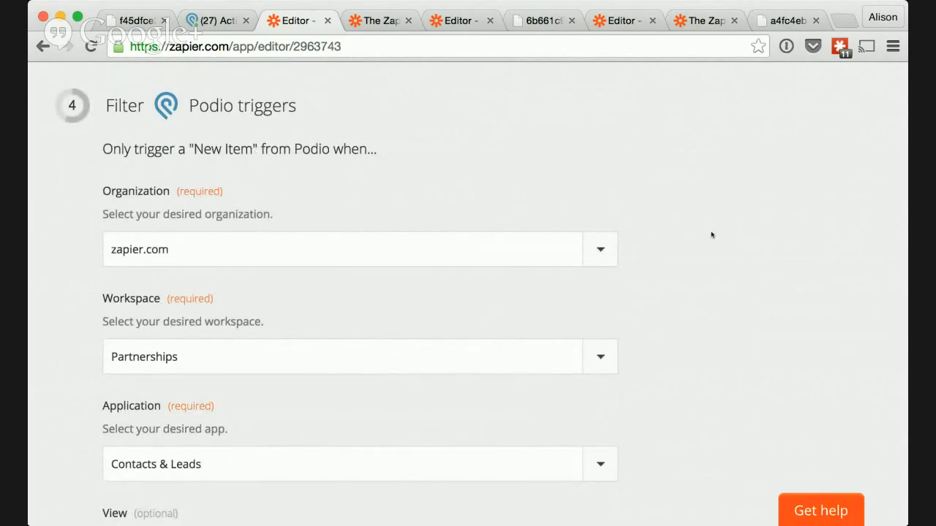
{"action": "scroll", "coordinate": [712, 235], "scroll_direction": "down", "scroll_amount": 1}
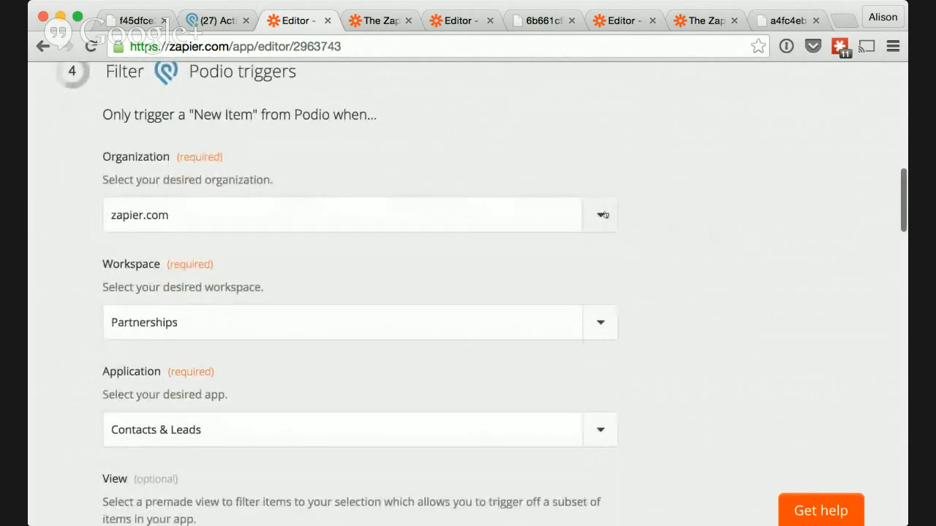
{"action": "scroll", "coordinate": [648, 223], "scroll_direction": "down", "scroll_amount": 3}
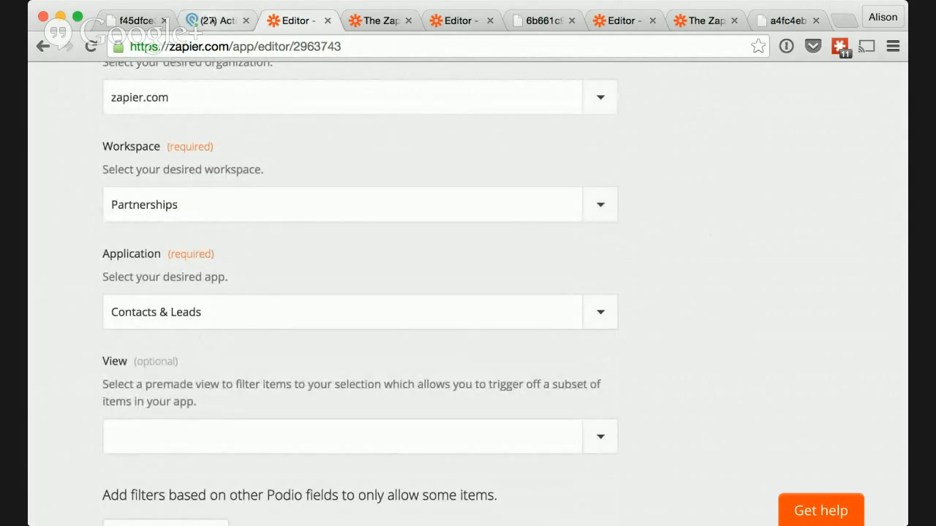
{"action": "scroll", "coordinate": [671, 136], "scroll_direction": "down", "scroll_amount": 2}
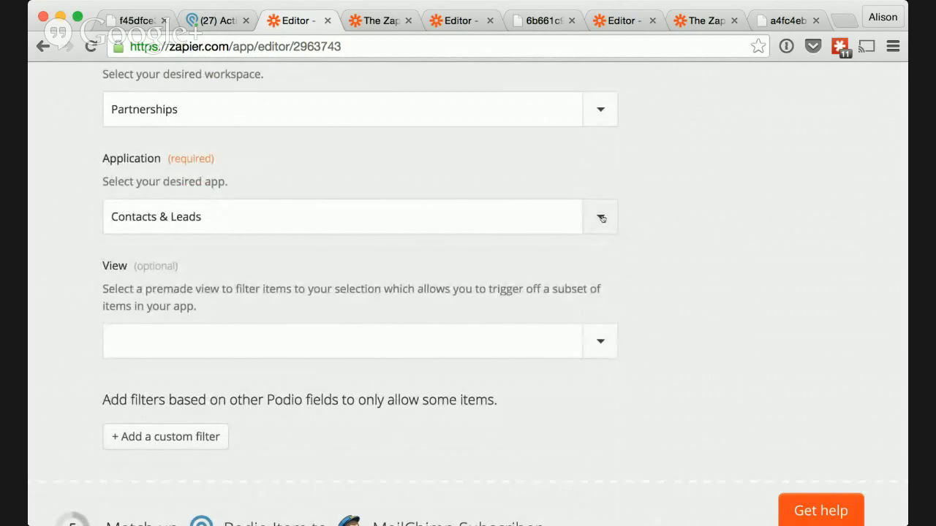
{"action": "left_click", "coordinate": [601, 218]}
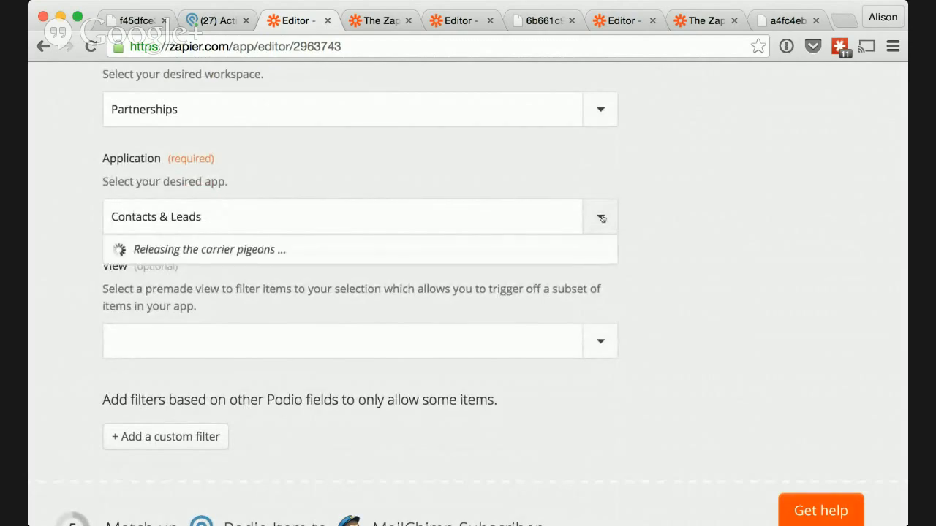
{"action": "left_click", "coordinate": [671, 217]}
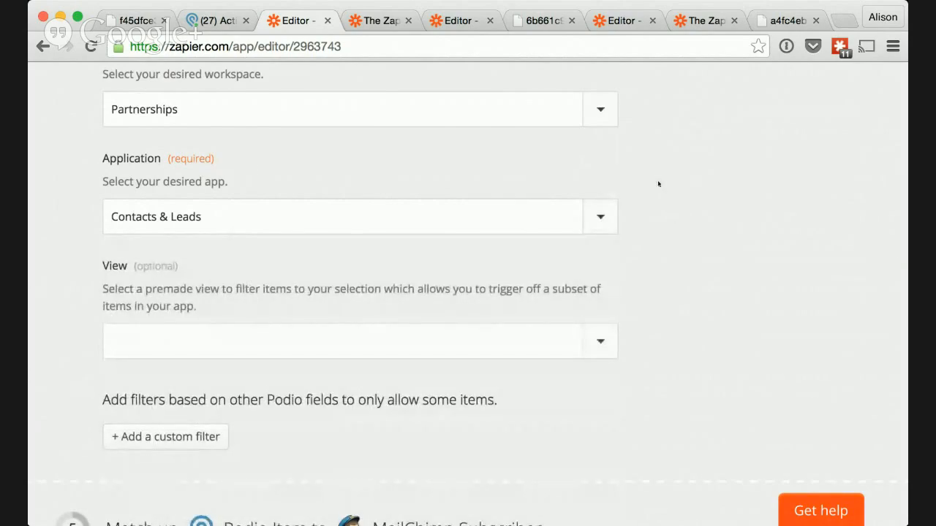
- Add an empty custom filter to the Podio trigger to show its fields, and remove it again
{"action": "scroll", "coordinate": [658, 184], "scroll_direction": "down", "scroll_amount": 6}
{"action": "scroll", "coordinate": [658, 184], "scroll_direction": "up", "scroll_amount": 3}
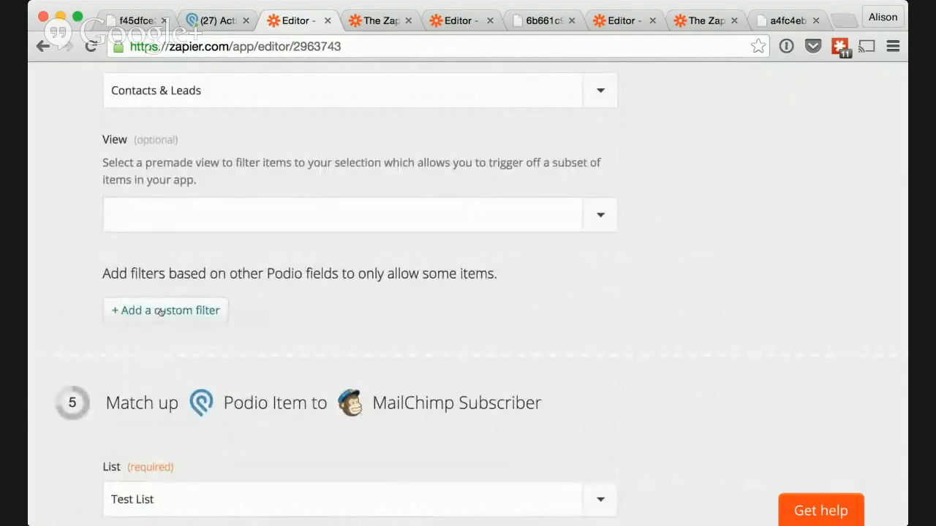
{"action": "left_click", "coordinate": [161, 312]}
{"action": "scroll", "coordinate": [578, 276], "scroll_direction": "down", "scroll_amount": 2}
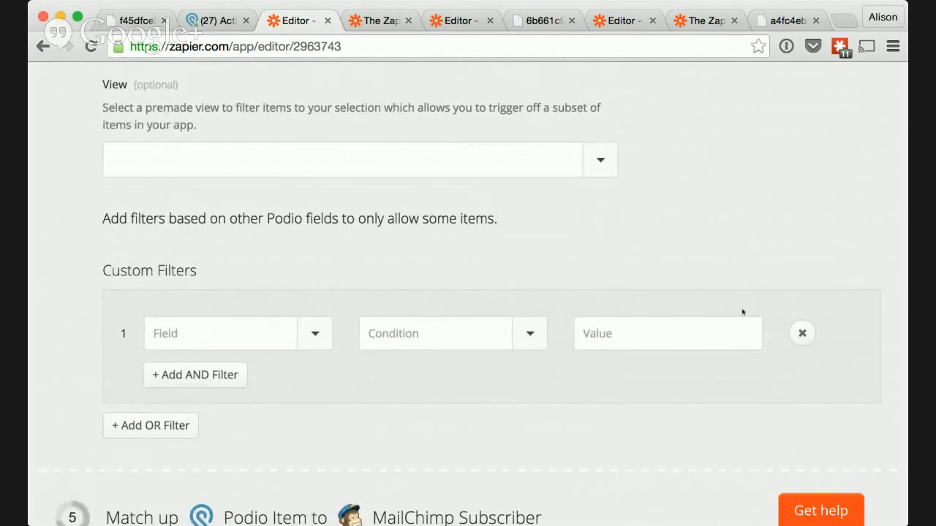
{"action": "left_click", "coordinate": [801, 335]}
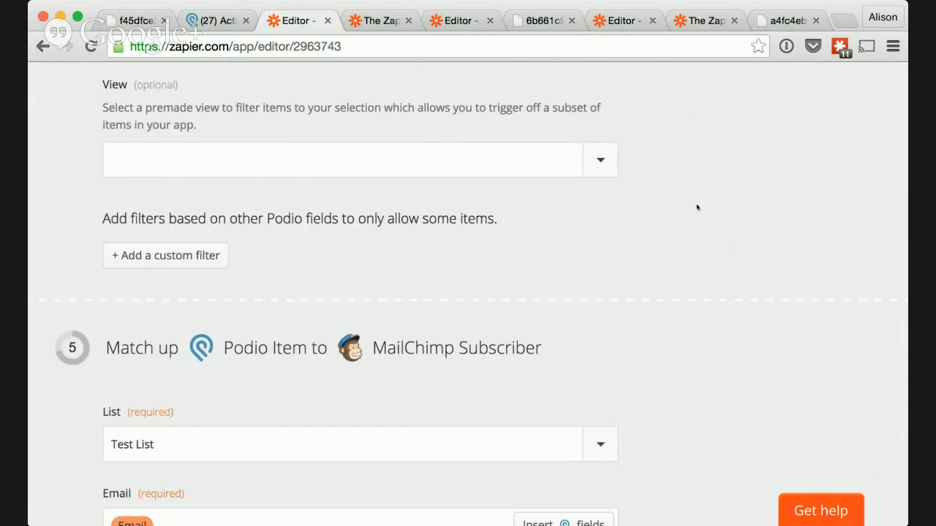
- Examine the MailChimp list setting and the Podio fields that can be inserted into the subscriber's Email field
{"action": "scroll", "coordinate": [684, 174], "scroll_direction": "down", "scroll_amount": 5}
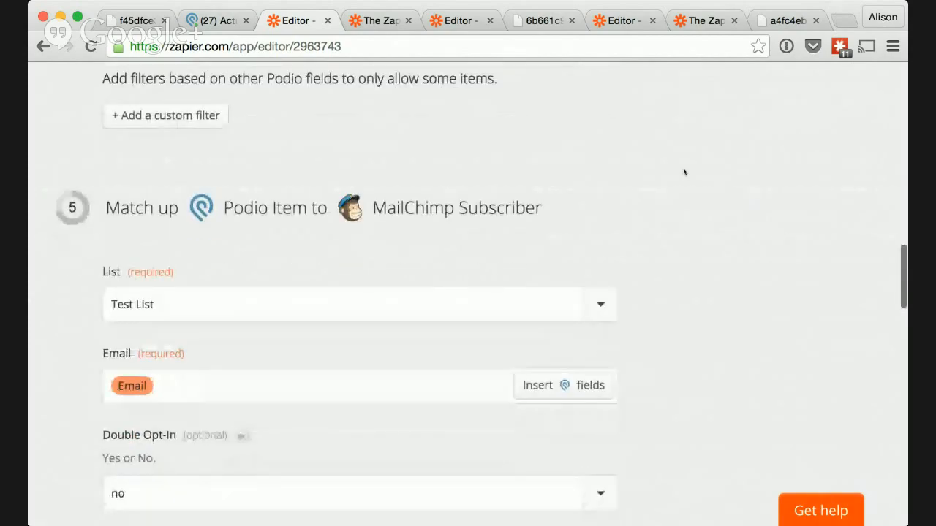
{"action": "scroll", "coordinate": [684, 172], "scroll_direction": "down", "scroll_amount": 1}
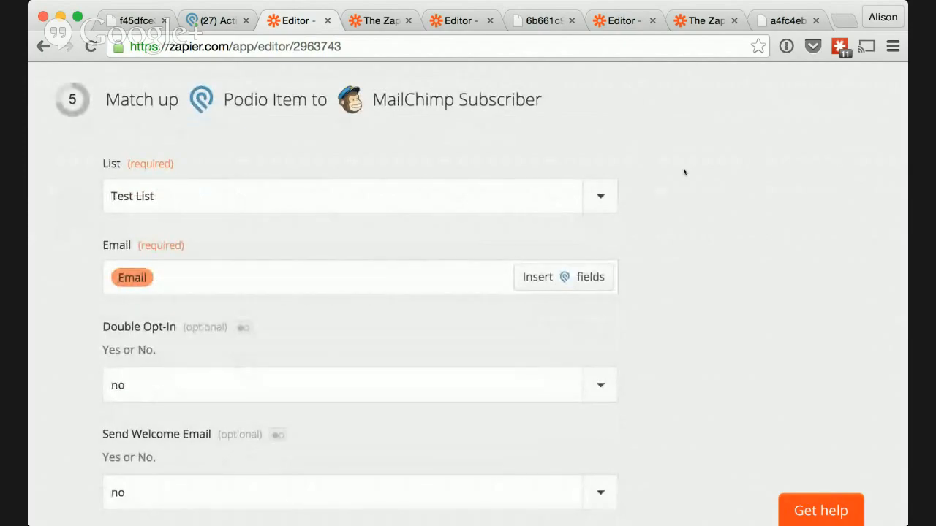
{"action": "scroll", "coordinate": [684, 173], "scroll_direction": "down", "scroll_amount": 1}
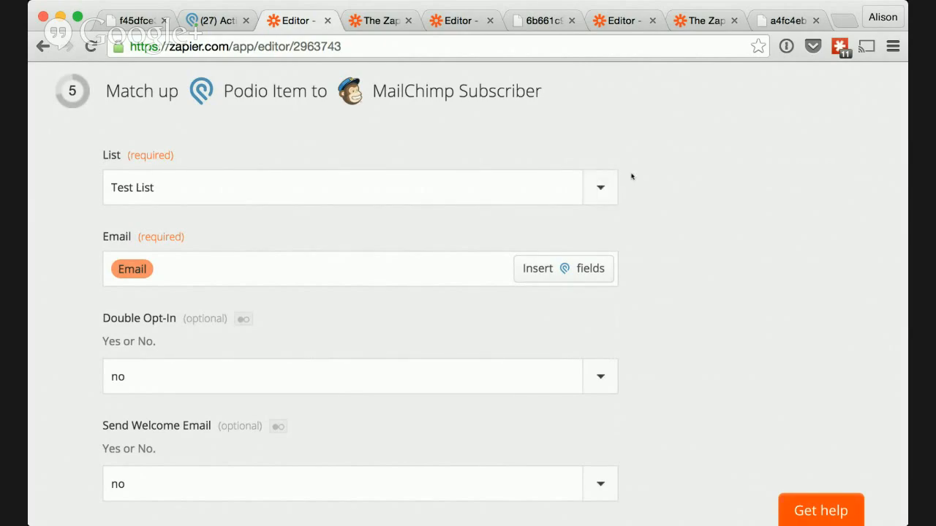
{"action": "scroll", "coordinate": [626, 192], "scroll_direction": "down", "scroll_amount": 1}
{"action": "left_click", "coordinate": [569, 243]}
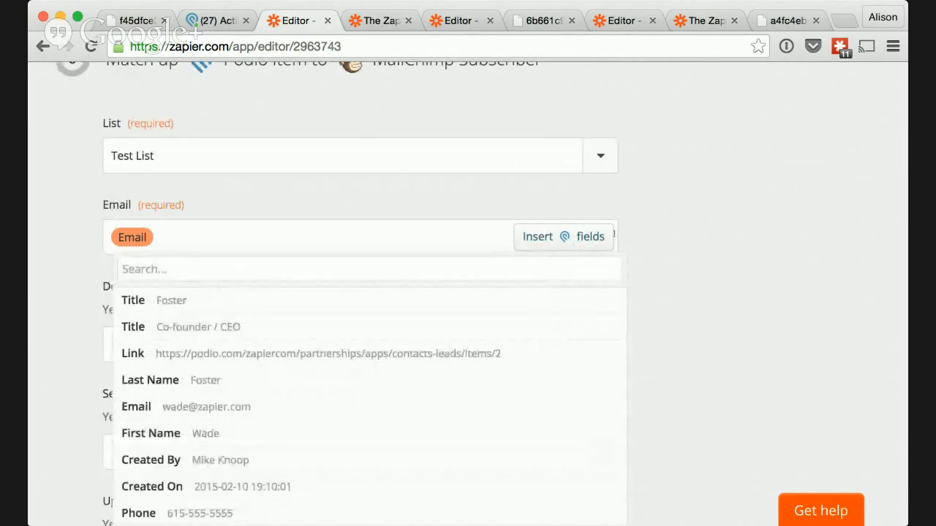
{"action": "scroll", "coordinate": [667, 216], "scroll_direction": "down", "scroll_amount": 1}
{"action": "scroll", "coordinate": [667, 216], "scroll_direction": "down", "scroll_amount": 2}
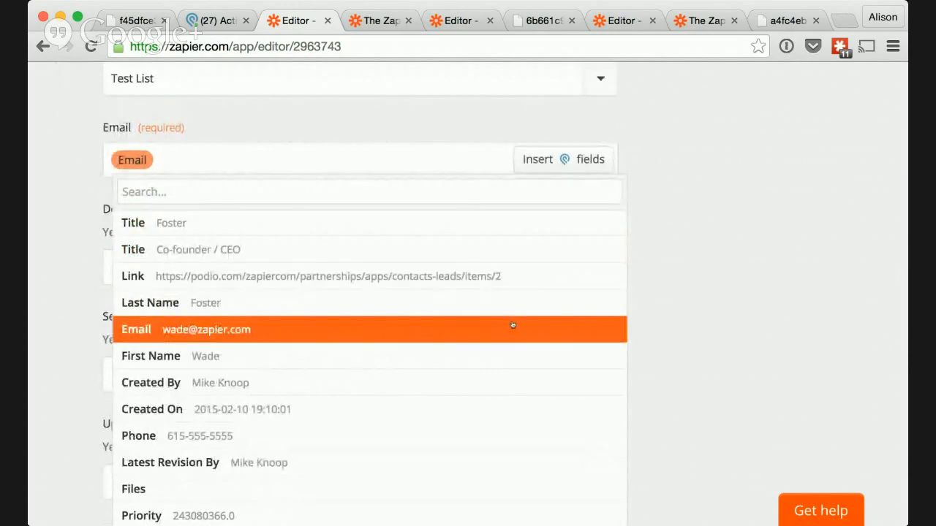
{"action": "left_click", "coordinate": [685, 215]}
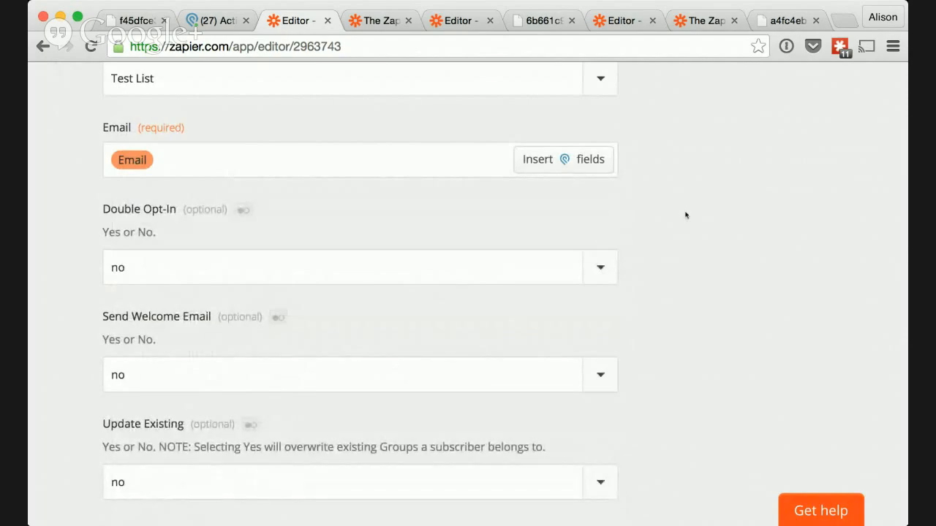
- Review the remaining MailChimp subscriber settings, from Double Opt-In and Group to the name and favorite dog breed merge fields
{"action": "scroll", "coordinate": [686, 215], "scroll_direction": "down", "scroll_amount": 3}
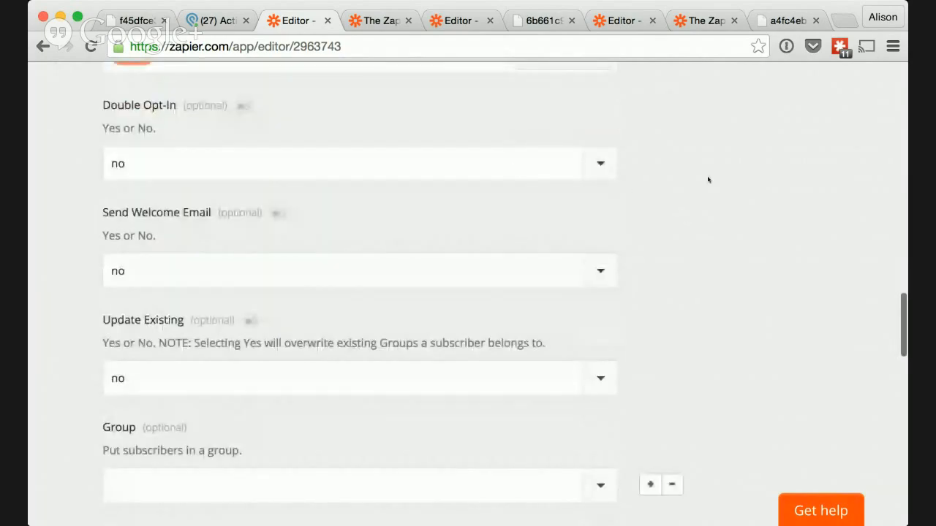
{"action": "scroll", "coordinate": [709, 158], "scroll_direction": "down", "scroll_amount": 3}
{"action": "scroll", "coordinate": [709, 158], "scroll_direction": "down", "scroll_amount": 5}
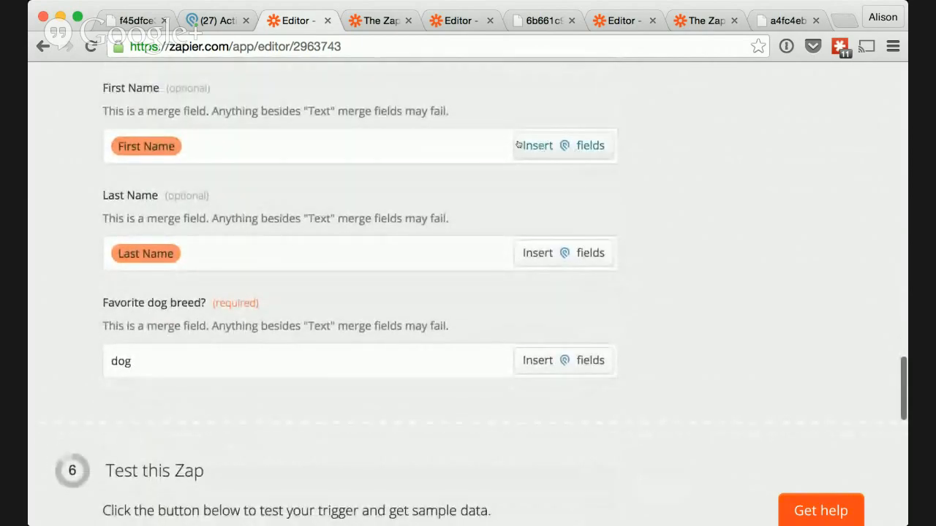
{"action": "scroll", "coordinate": [675, 186], "scroll_direction": "down", "scroll_amount": 2}
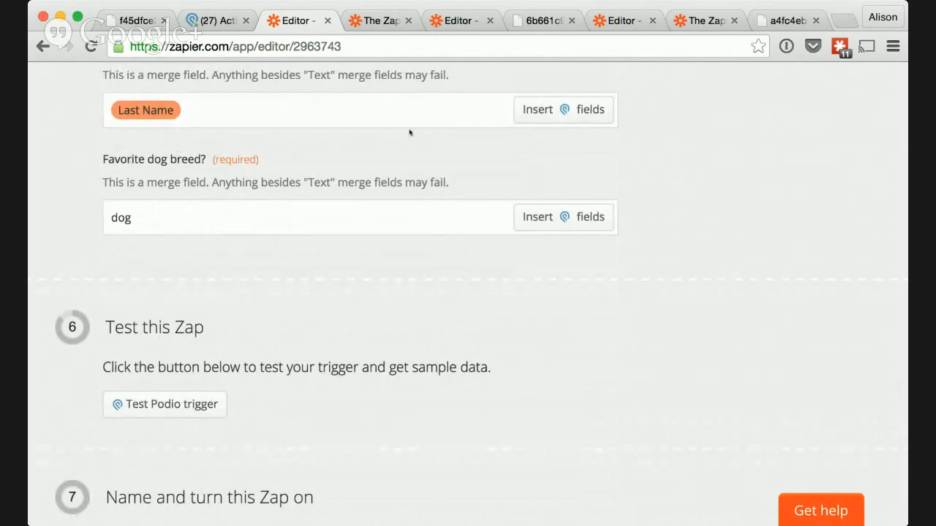
{"action": "scroll", "coordinate": [682, 215], "scroll_direction": "up", "scroll_amount": 3}
{"action": "scroll", "coordinate": [682, 215], "scroll_direction": "up", "scroll_amount": 1}
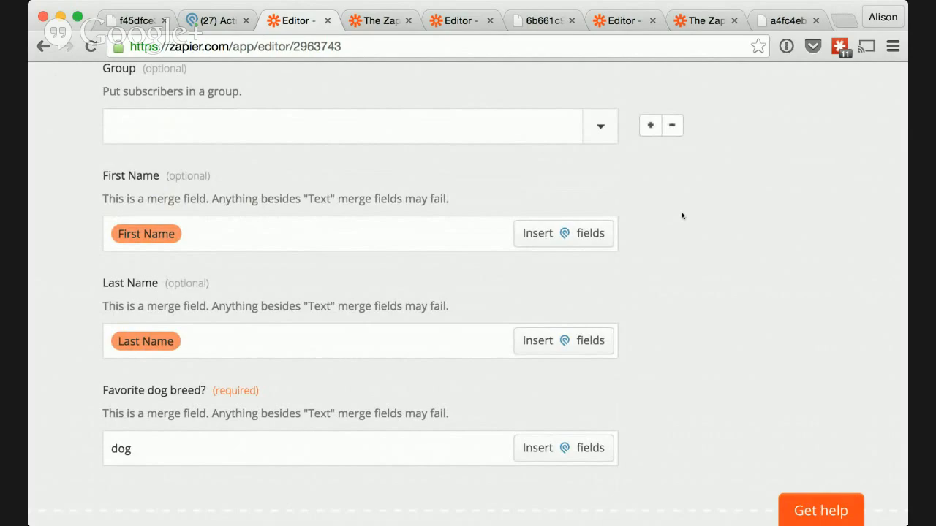
- Test the Podio trigger to fetch sample data, and inspect the MailChimp action sample of Sample #1
{"action": "scroll", "coordinate": [682, 215], "scroll_direction": "down", "scroll_amount": 10}
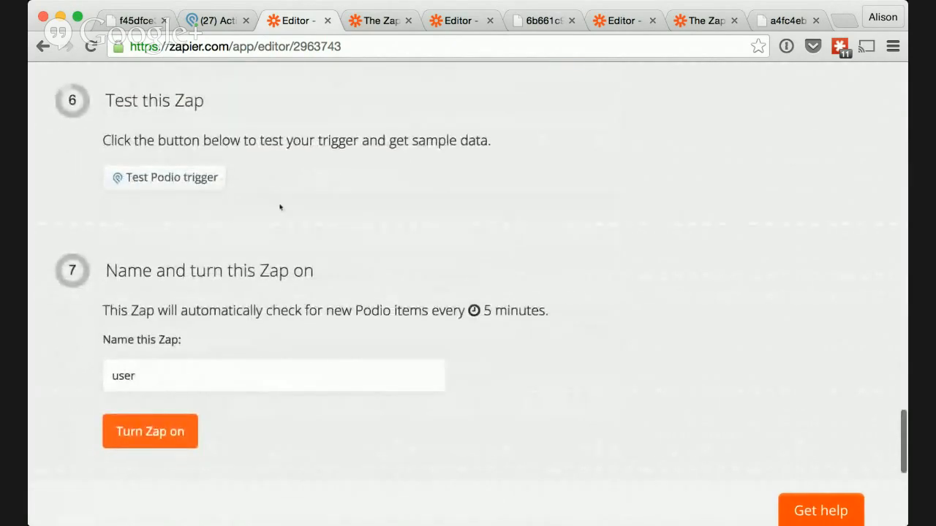
{"action": "left_click", "coordinate": [181, 182]}
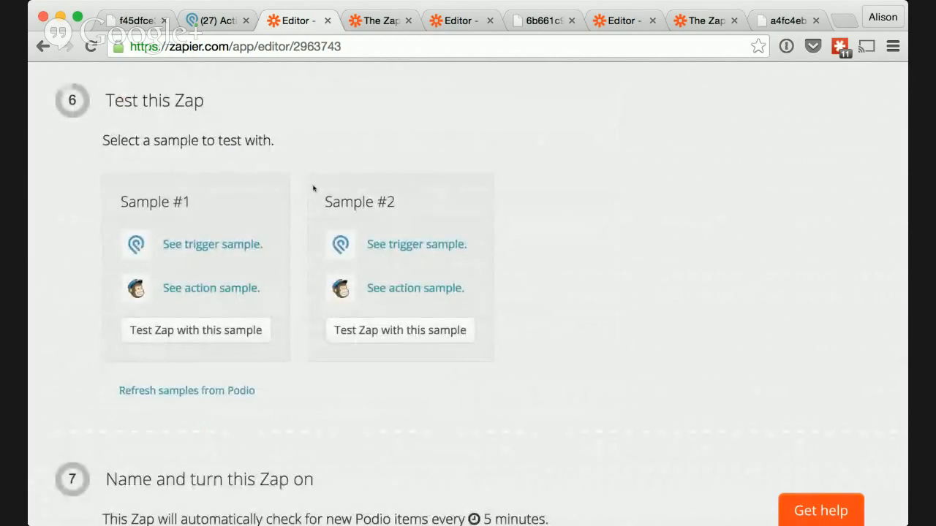
{"action": "left_click", "coordinate": [223, 288]}
{"action": "scroll", "coordinate": [452, 206], "scroll_direction": "down", "scroll_amount": 3}
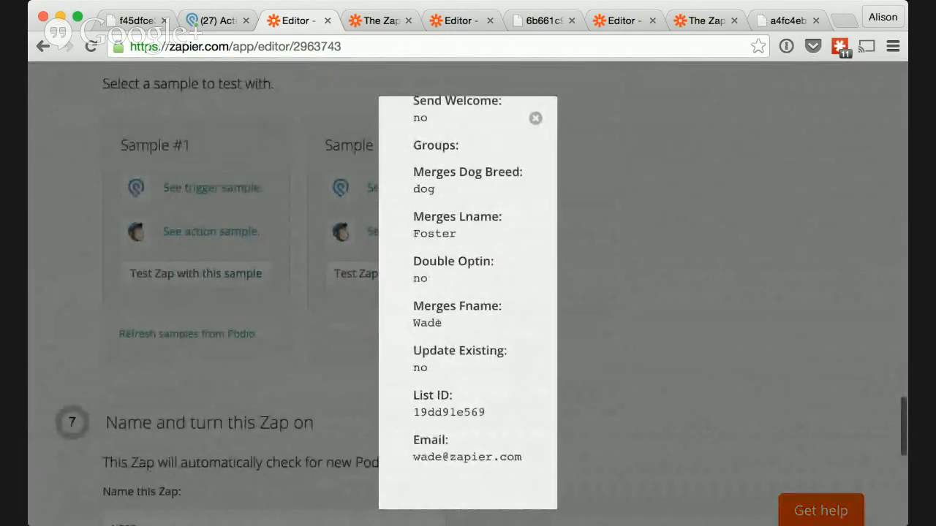
{"action": "left_click", "coordinate": [535, 118]}
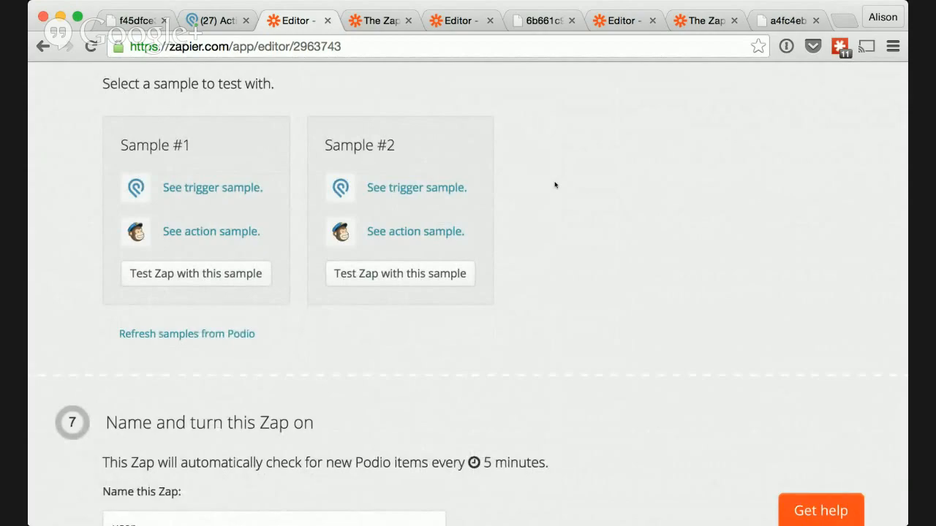
{"action": "scroll", "coordinate": [555, 185], "scroll_direction": "down", "scroll_amount": 2}
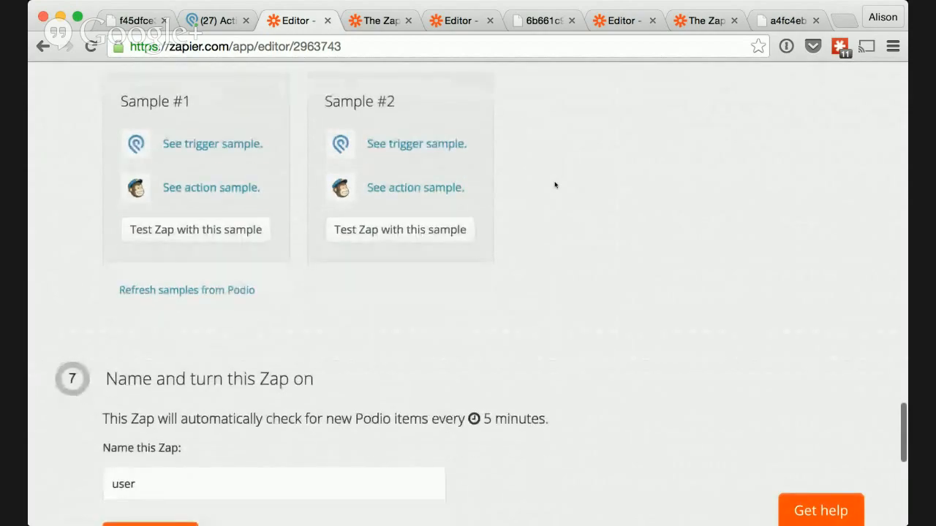
{"action": "scroll", "coordinate": [554, 185], "scroll_direction": "up", "scroll_amount": 5}
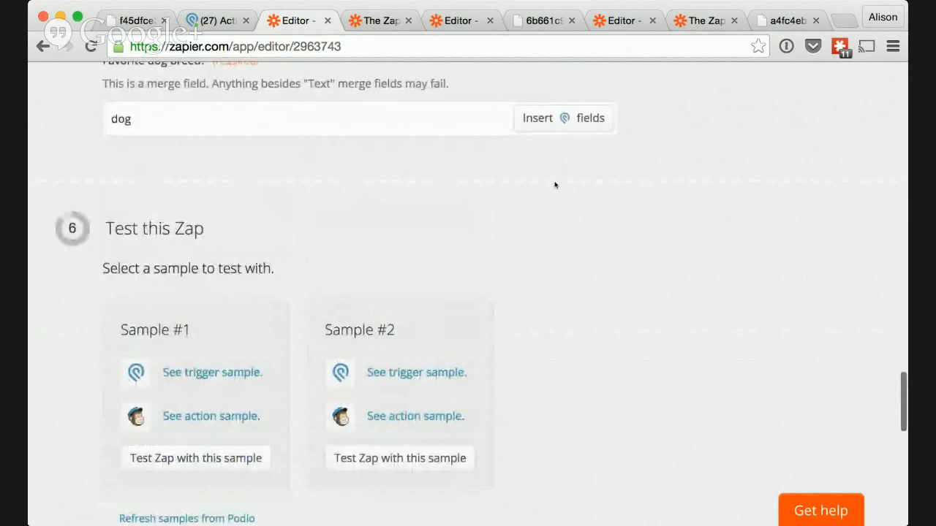
- Return to the trigger and action choice at the start of the Podio-to-MailChimp Zap
{"action": "scroll", "coordinate": [602, 323], "scroll_direction": "up", "scroll_amount": 5}
{"action": "scroll", "coordinate": [711, 302], "scroll_direction": "up", "scroll_amount": 15}
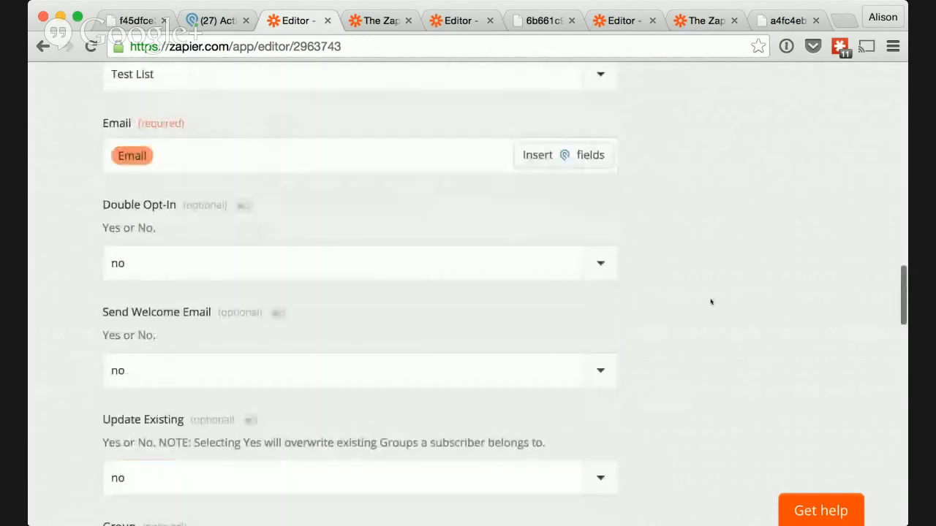
{"action": "scroll", "coordinate": [710, 302], "scroll_direction": "up", "scroll_amount": 15}
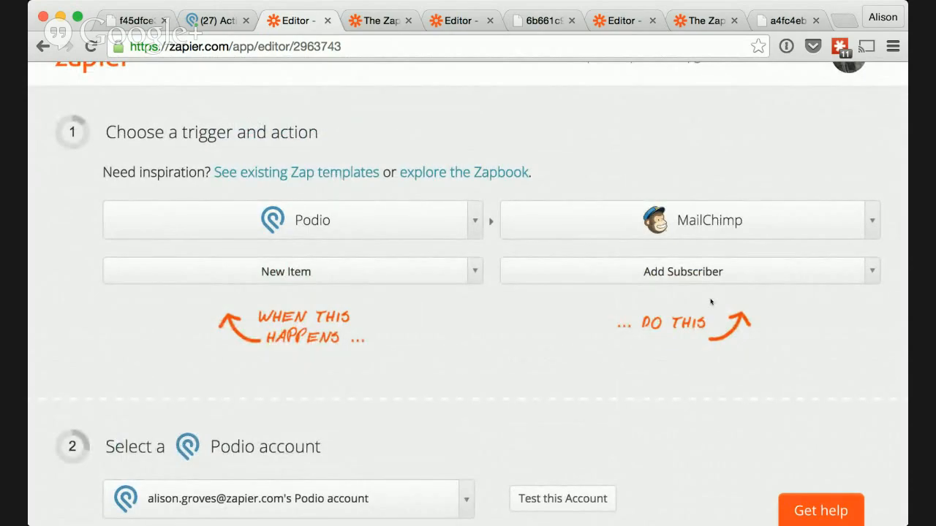
{"action": "scroll", "coordinate": [711, 302], "scroll_direction": "up", "scroll_amount": 2}
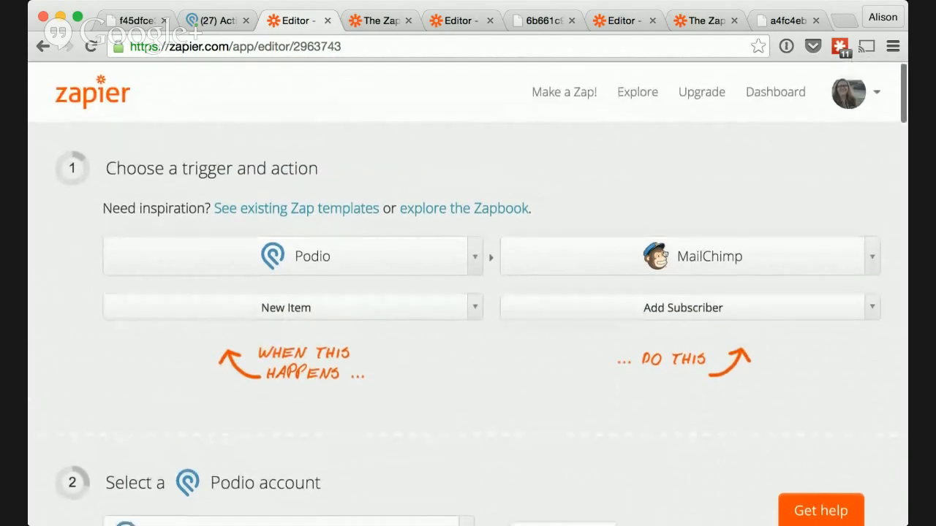
- Browse the most popular email marketing apps in the Zapbook
{"action": "left_click", "coordinate": [373, 23]}
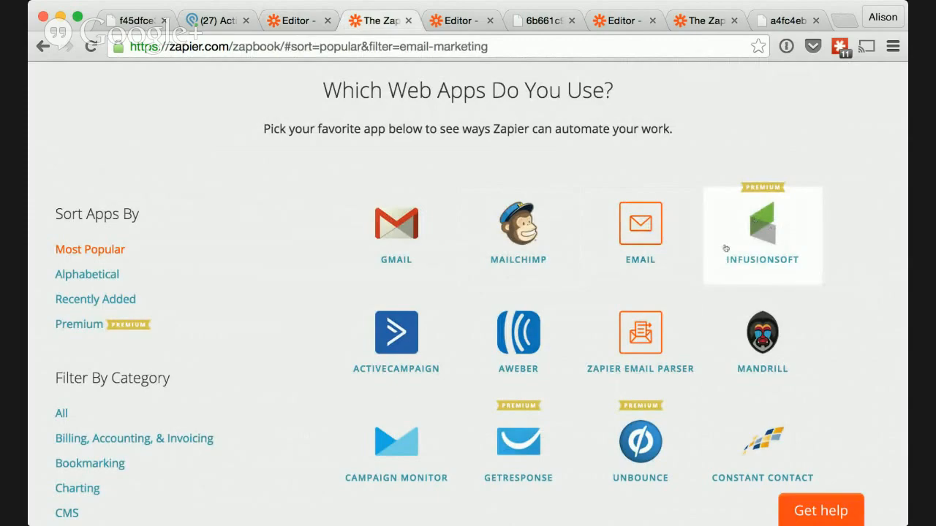
{"action": "scroll", "coordinate": [570, 204], "scroll_direction": "down", "scroll_amount": 1}
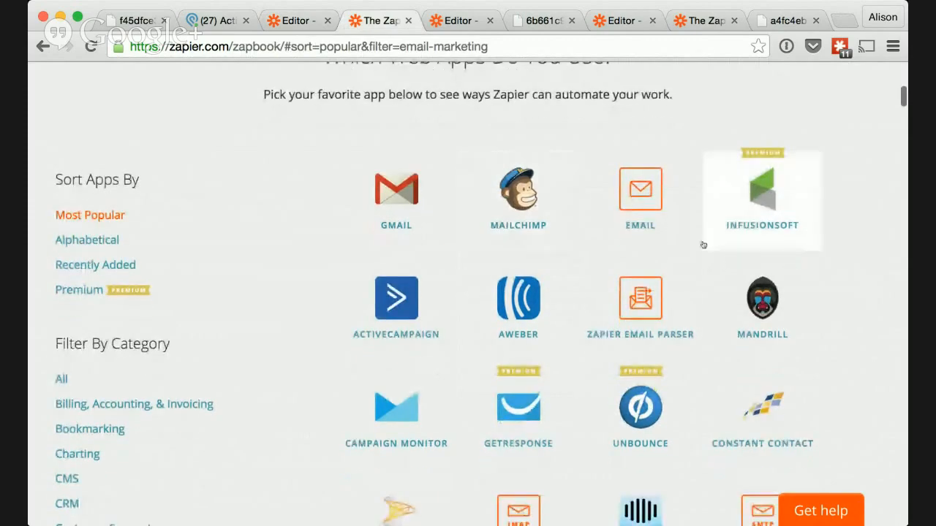
{"action": "scroll", "coordinate": [838, 224], "scroll_direction": "down", "scroll_amount": 3}
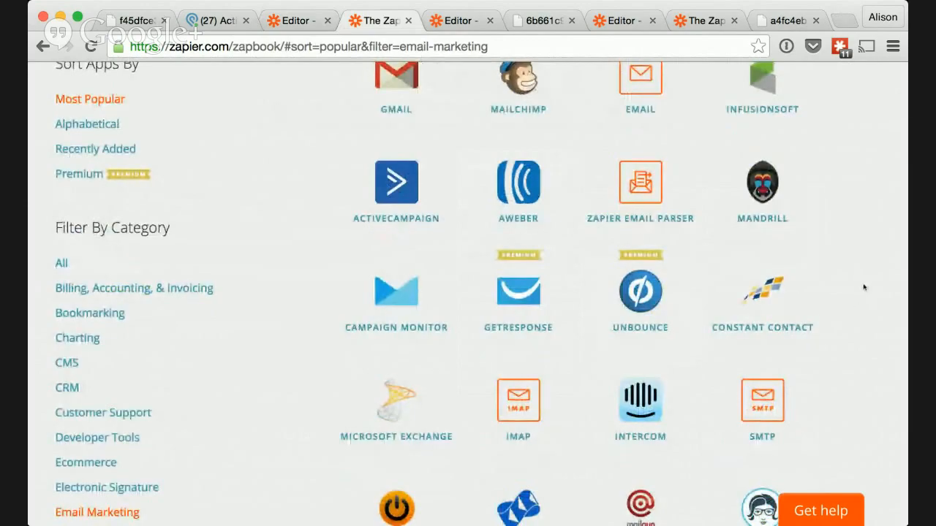
{"action": "scroll", "coordinate": [863, 288], "scroll_direction": "down", "scroll_amount": 3}
{"action": "scroll", "coordinate": [804, 245], "scroll_direction": "down", "scroll_amount": 3}
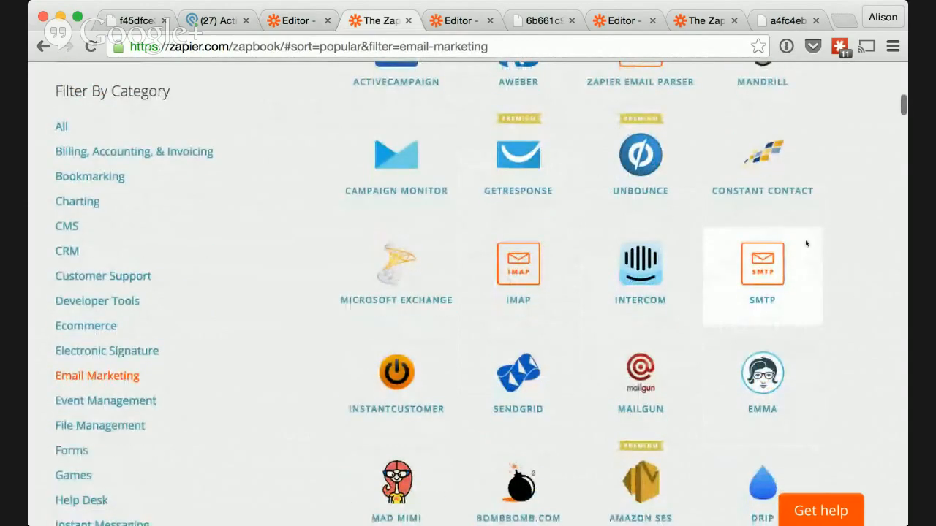
{"action": "scroll", "coordinate": [814, 328], "scroll_direction": "up", "scroll_amount": 4}
{"action": "scroll", "coordinate": [815, 328], "scroll_direction": "up", "scroll_amount": 6}
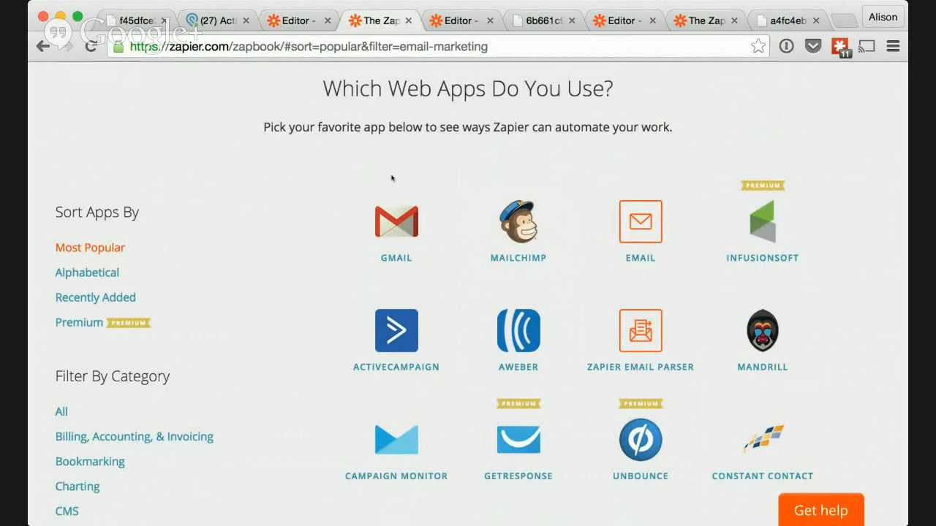
- Switch to the Podio-to-Gmail Zap and look through the available Podio triggers, keeping New Item as the choice
{"action": "left_click", "coordinate": [458, 22]}
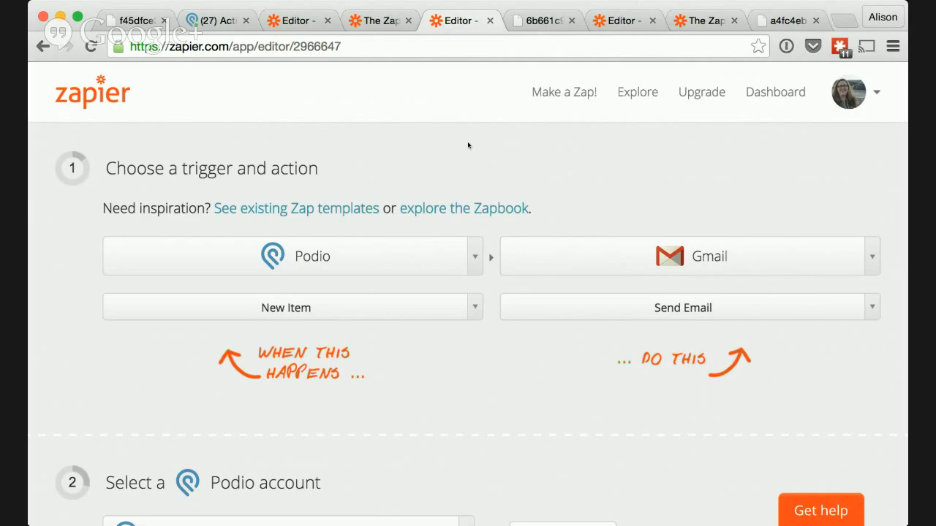
{"action": "scroll", "coordinate": [468, 145], "scroll_direction": "down", "scroll_amount": 1}
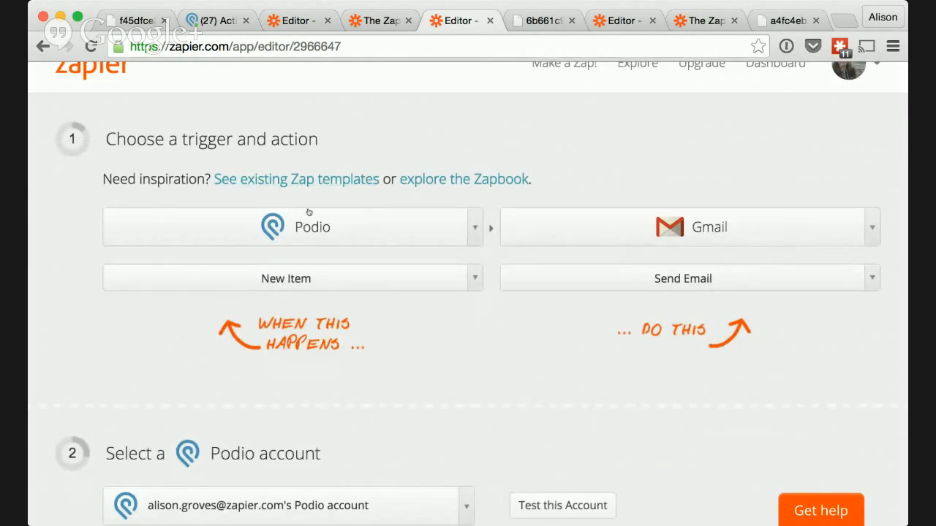
{"action": "left_click", "coordinate": [300, 285]}
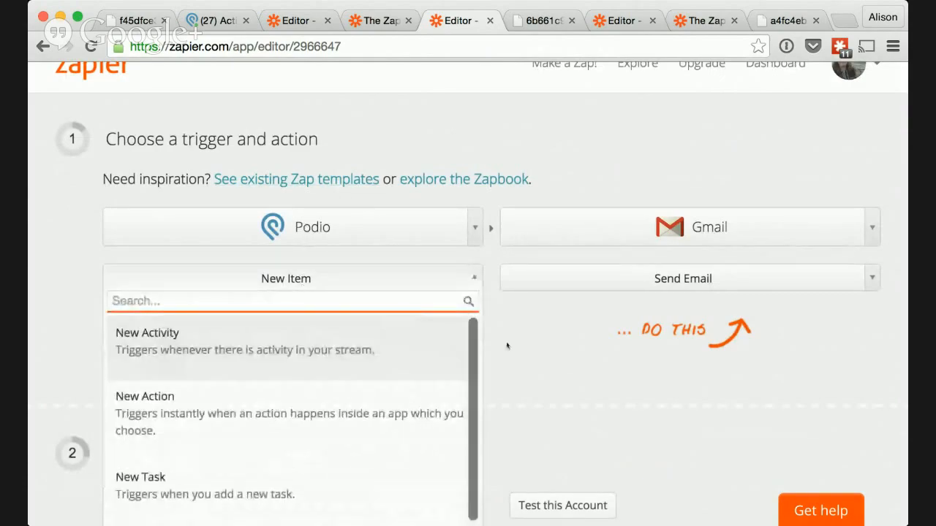
{"action": "scroll", "coordinate": [507, 346], "scroll_direction": "down", "scroll_amount": 3}
{"action": "scroll", "coordinate": [355, 399], "scroll_direction": "down", "scroll_amount": 1}
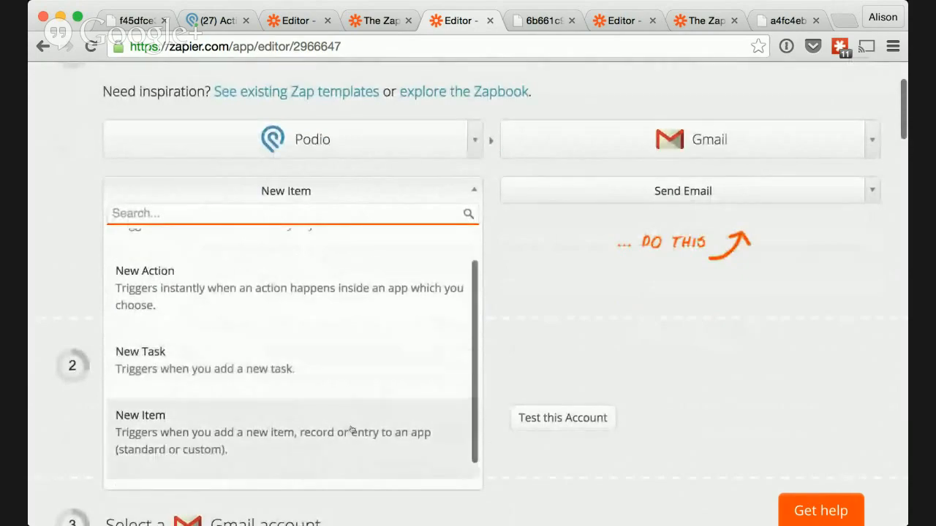
{"action": "left_click", "coordinate": [413, 415]}
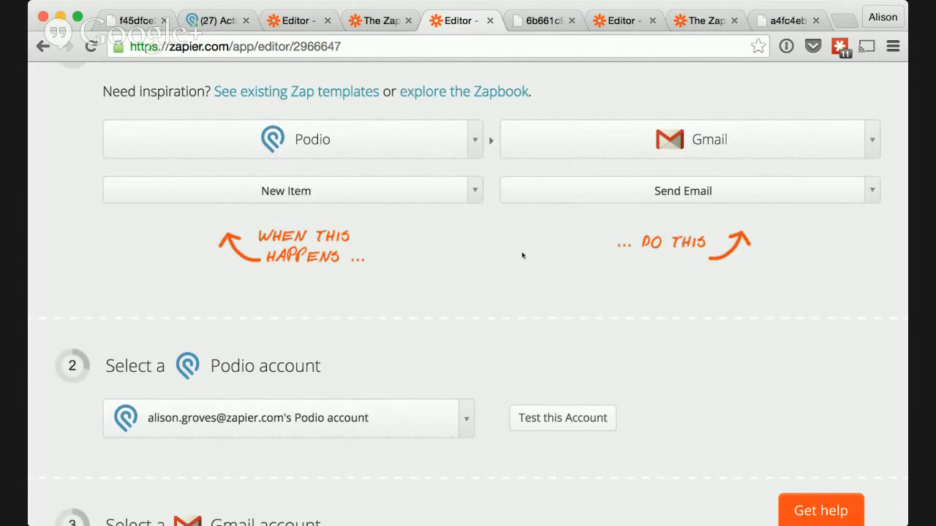
- Review the Zap's Podio and Gmail accounts and the trigger's Organization, Workspace, Application and View filters
{"action": "scroll", "coordinate": [479, 250], "scroll_direction": "down", "scroll_amount": 5}
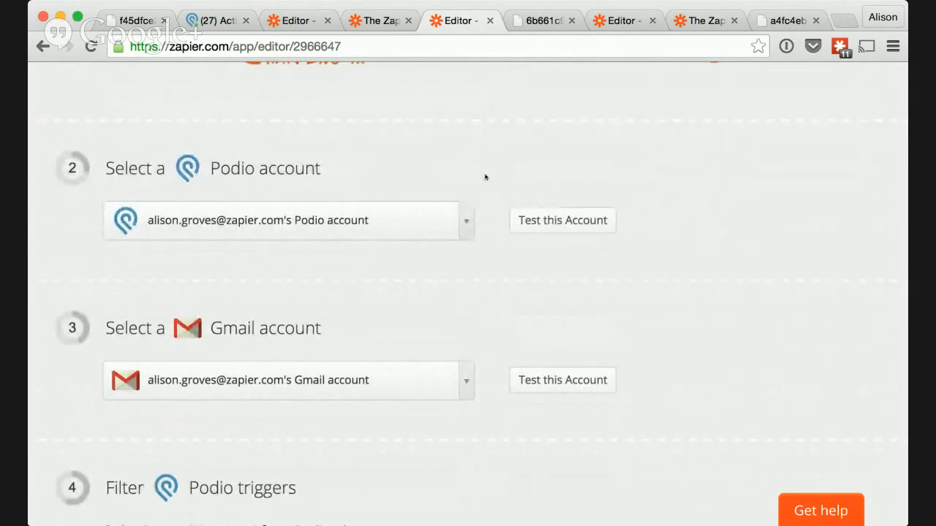
{"action": "scroll", "coordinate": [485, 176], "scroll_direction": "down", "scroll_amount": 5}
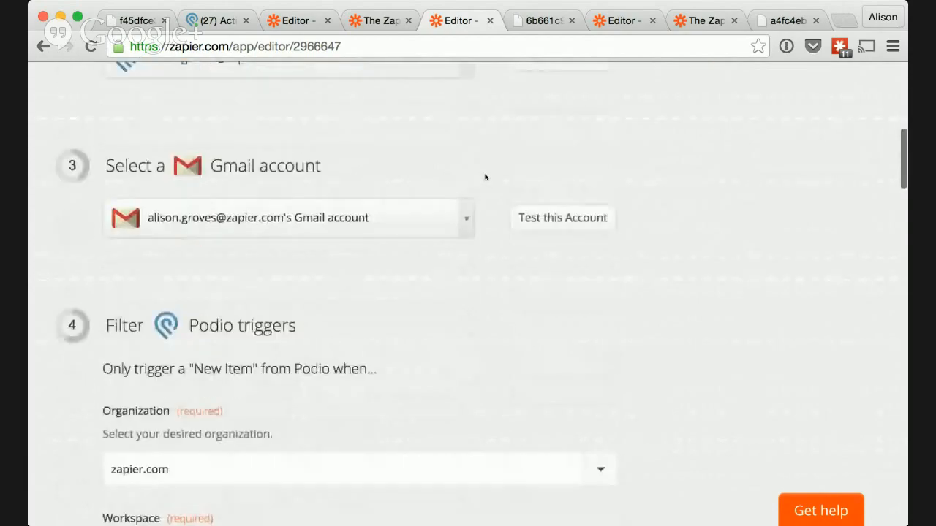
{"action": "scroll", "coordinate": [705, 221], "scroll_direction": "down", "scroll_amount": 2}
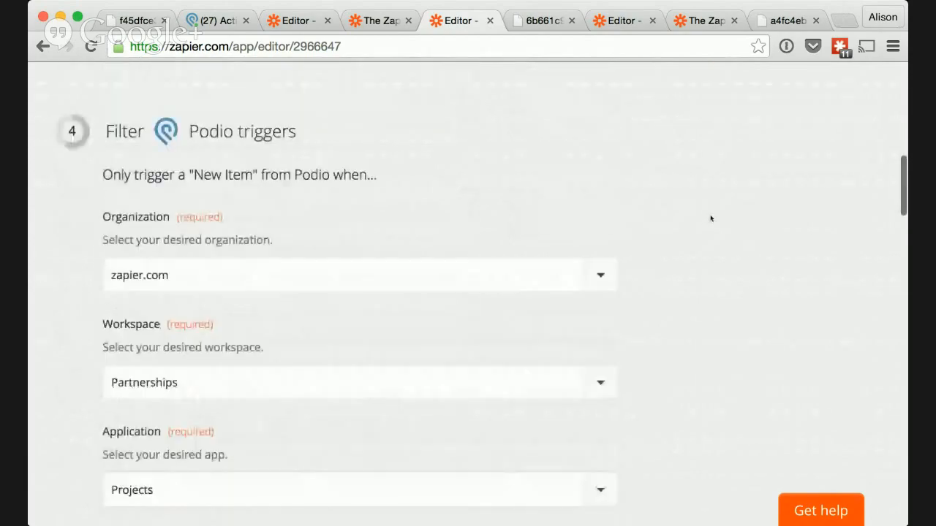
{"action": "scroll", "coordinate": [711, 218], "scroll_direction": "down", "scroll_amount": 1}
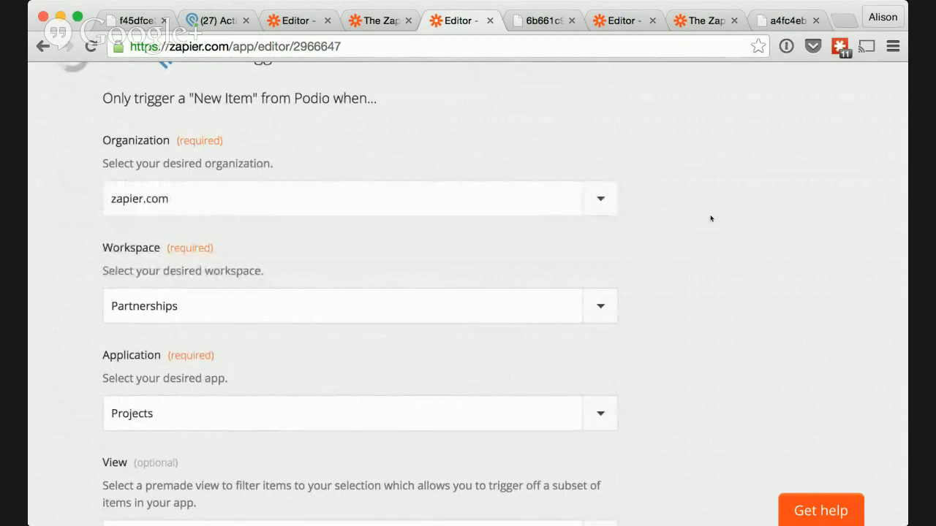
{"action": "scroll", "coordinate": [711, 217], "scroll_direction": "down", "scroll_amount": 3}
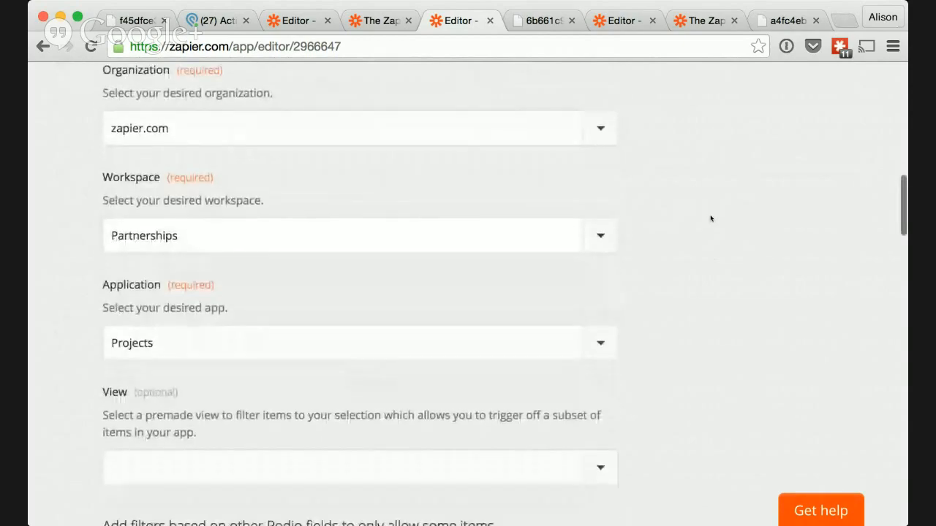
{"action": "scroll", "coordinate": [710, 218], "scroll_direction": "down", "scroll_amount": 2}
{"action": "scroll", "coordinate": [637, 217], "scroll_direction": "down", "scroll_amount": 1}
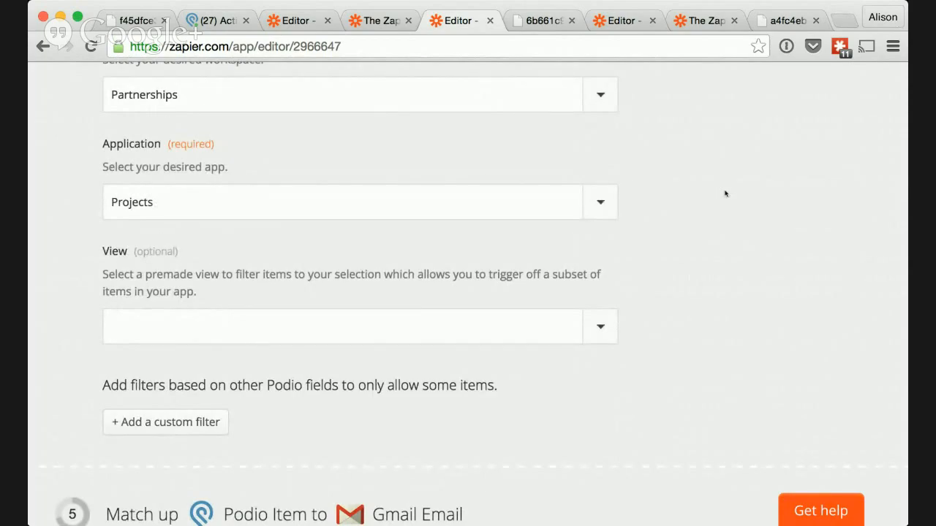
{"action": "scroll", "coordinate": [660, 170], "scroll_direction": "down", "scroll_amount": 2}
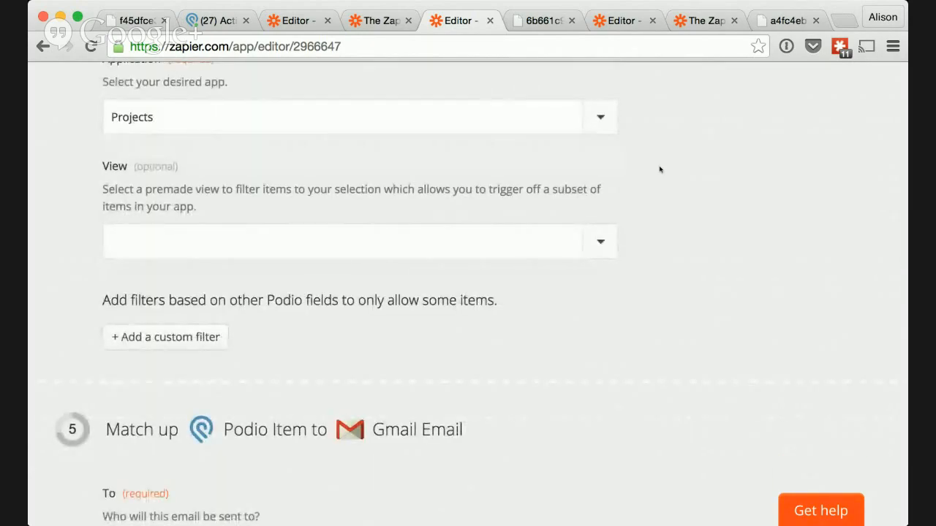
- Examine the Gmail email's recipient fields and highlight the address in the To field
{"action": "scroll", "coordinate": [660, 170], "scroll_direction": "down", "scroll_amount": 8}
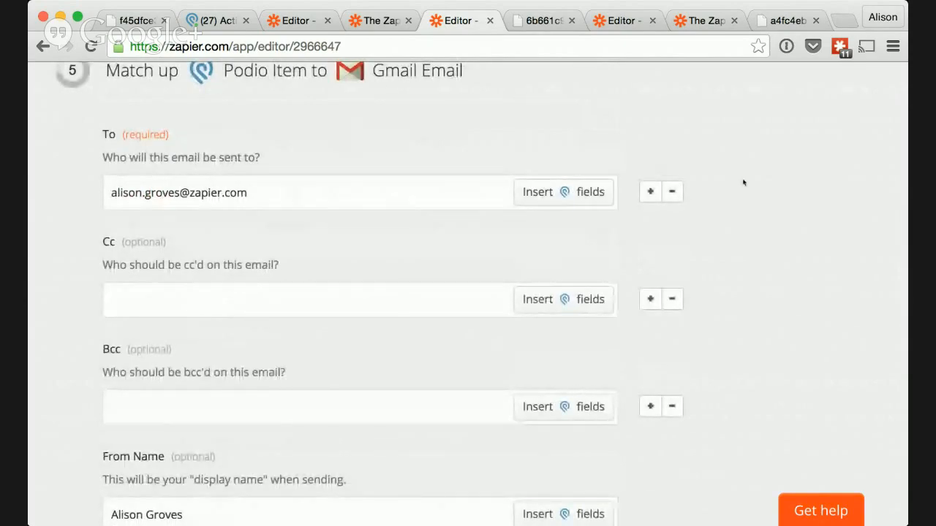
{"action": "scroll", "coordinate": [744, 182], "scroll_direction": "up", "scroll_amount": 1}
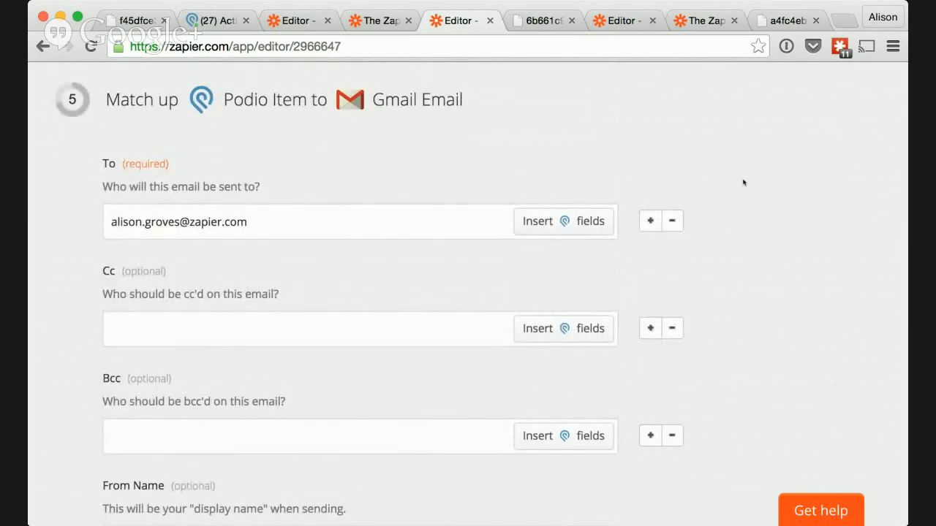
{"action": "scroll", "coordinate": [744, 182], "scroll_direction": "down", "scroll_amount": 1}
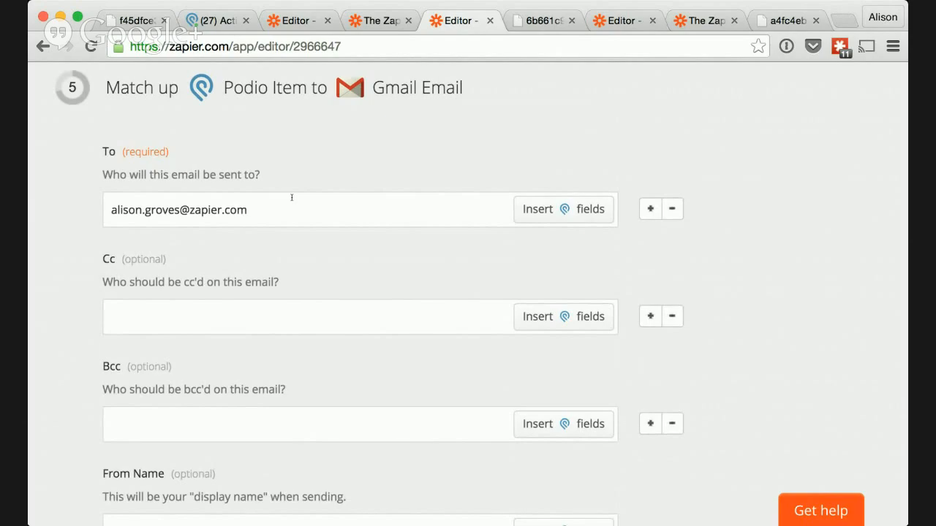
{"action": "left_click_drag", "start_coordinate": [251, 211], "coordinate": [106, 212]}
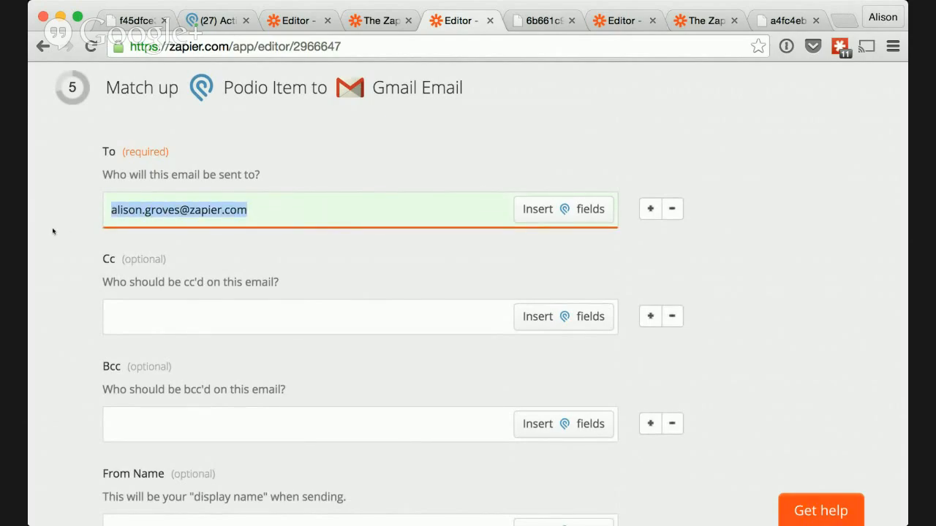
{"action": "scroll", "coordinate": [55, 231], "scroll_direction": "down", "scroll_amount": 1}
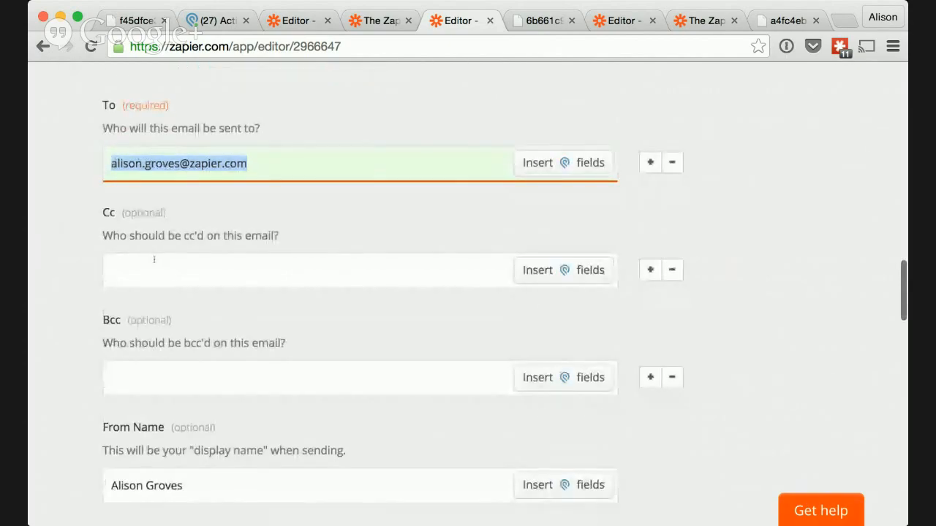
- Review the email's sender, reply, subject and body fields, and open the list of Podio fields for the Subject
{"action": "scroll", "coordinate": [96, 297], "scroll_direction": "down", "scroll_amount": 5}
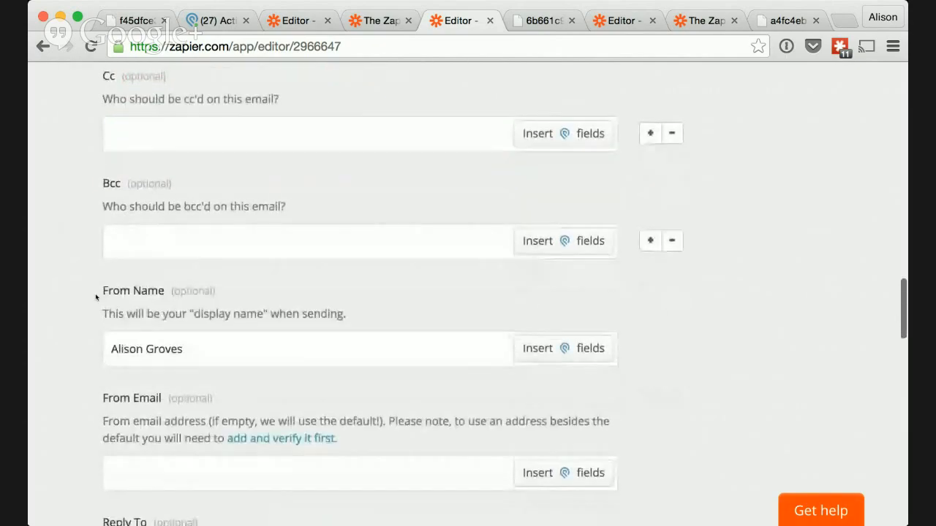
{"action": "scroll", "coordinate": [64, 189], "scroll_direction": "down", "scroll_amount": 2}
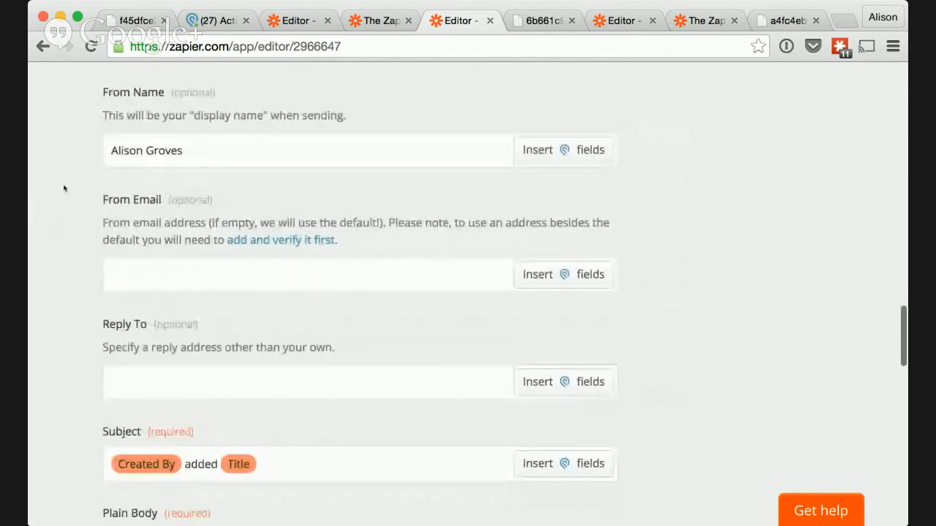
{"action": "scroll", "coordinate": [73, 183], "scroll_direction": "down", "scroll_amount": 2}
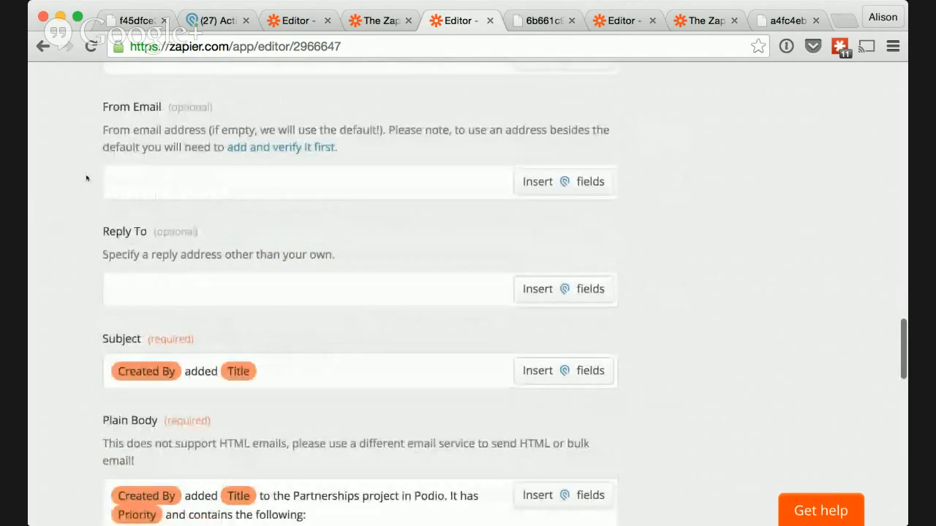
{"action": "scroll", "coordinate": [87, 177], "scroll_direction": "down", "scroll_amount": 4}
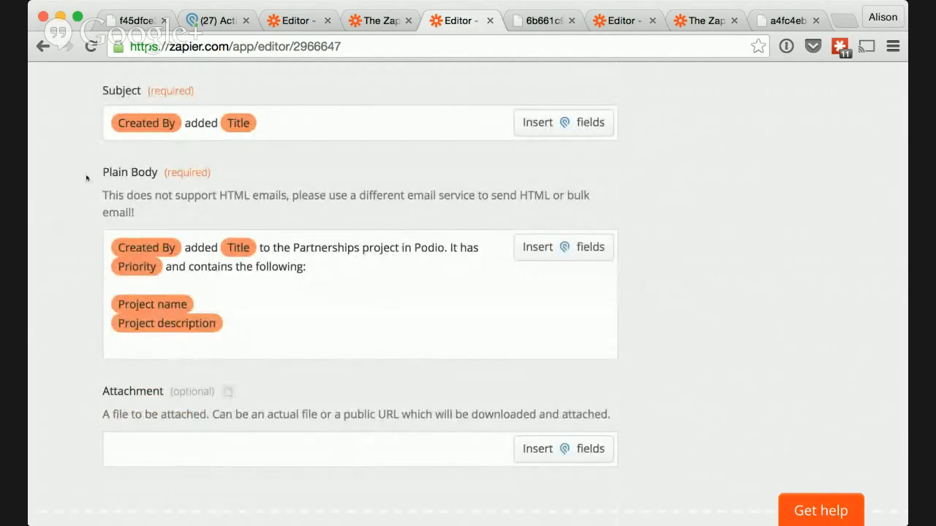
{"action": "left_click", "coordinate": [583, 126]}
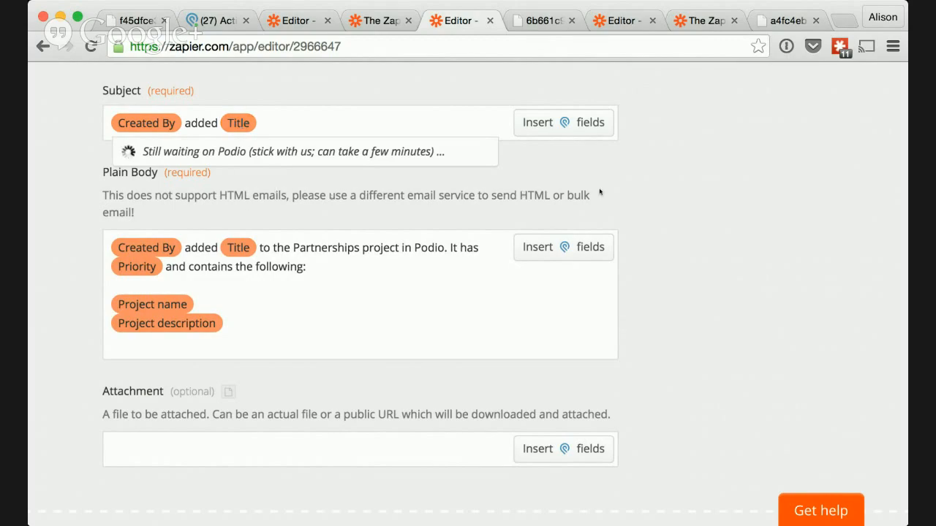
- Test the Podio trigger of the Gmail Zap to fetch sample data
{"action": "scroll", "coordinate": [351, 205], "scroll_direction": "down", "scroll_amount": 2}
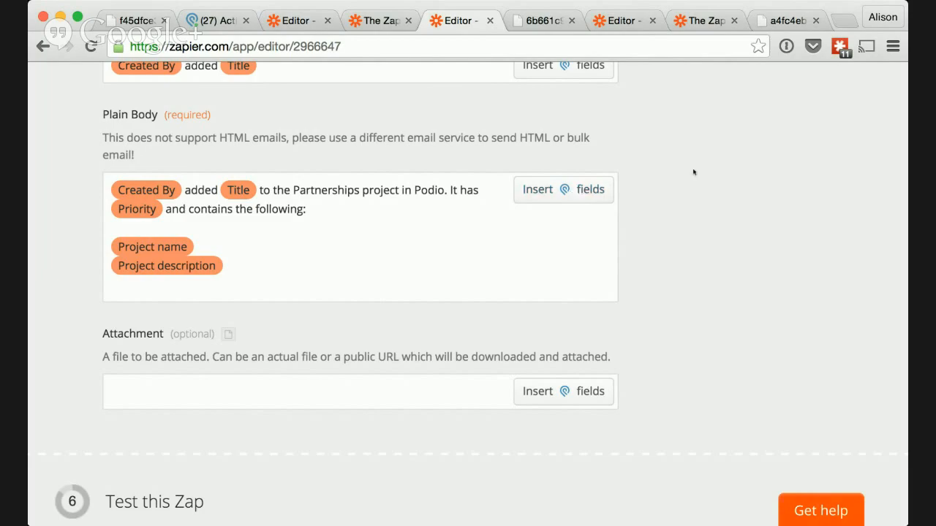
{"action": "scroll", "coordinate": [694, 171], "scroll_direction": "down", "scroll_amount": 5}
{"action": "scroll", "coordinate": [694, 172], "scroll_direction": "down", "scroll_amount": 2}
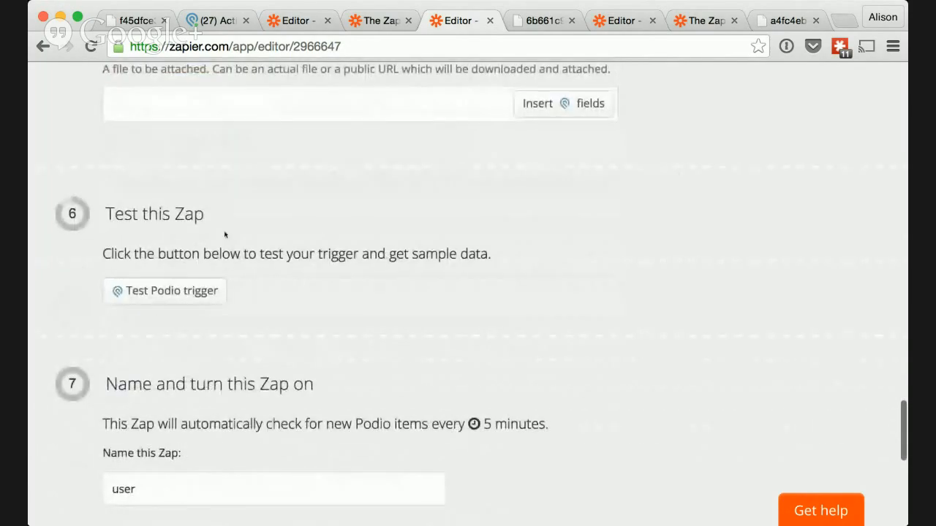
{"action": "left_click", "coordinate": [172, 290]}
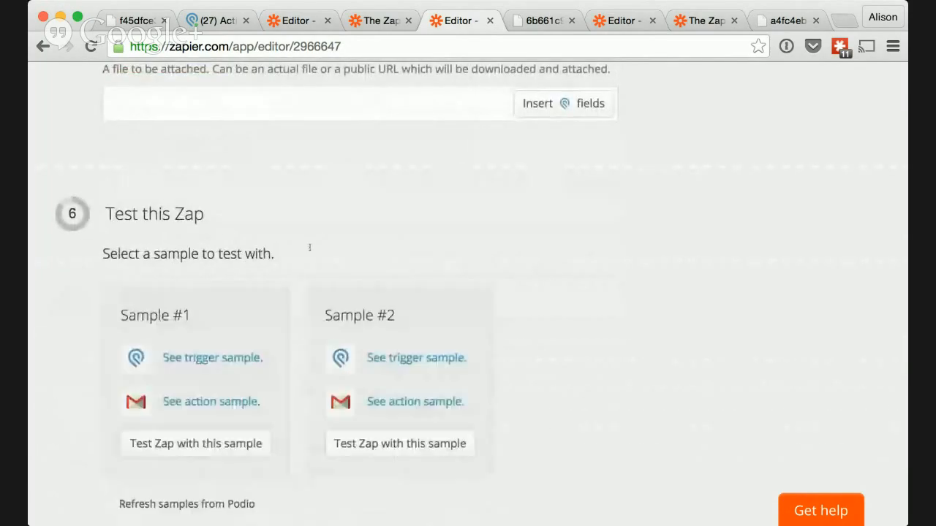
- Open the Gmail action sample of Sample #1 and examine the full width of its email body
{"action": "scroll", "coordinate": [293, 310], "scroll_direction": "down", "scroll_amount": 2}
{"action": "left_click", "coordinate": [220, 324]}
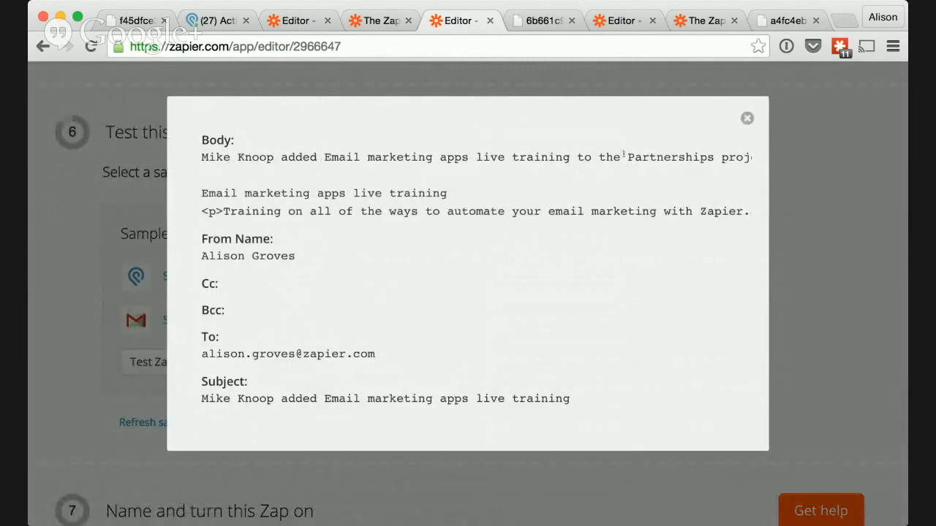
{"action": "scroll", "coordinate": [623, 157], "scroll_direction": "right", "scroll_amount": 3}
{"action": "scroll", "coordinate": [622, 157], "scroll_direction": "left", "scroll_amount": 4}
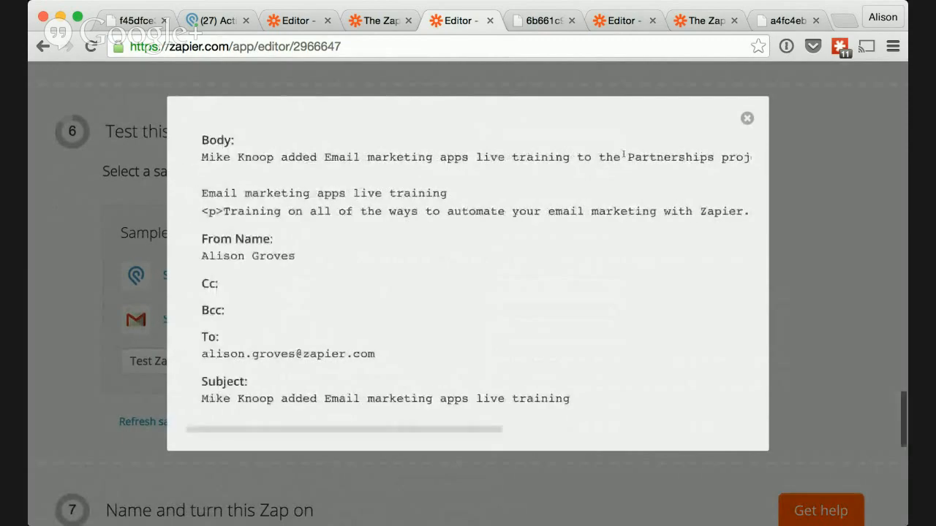
- Check the email body in the Gmail action sample, close the sample, and return to the Zap's trigger and action choice
{"action": "scroll", "coordinate": [303, 269], "scroll_direction": "right", "scroll_amount": 1}
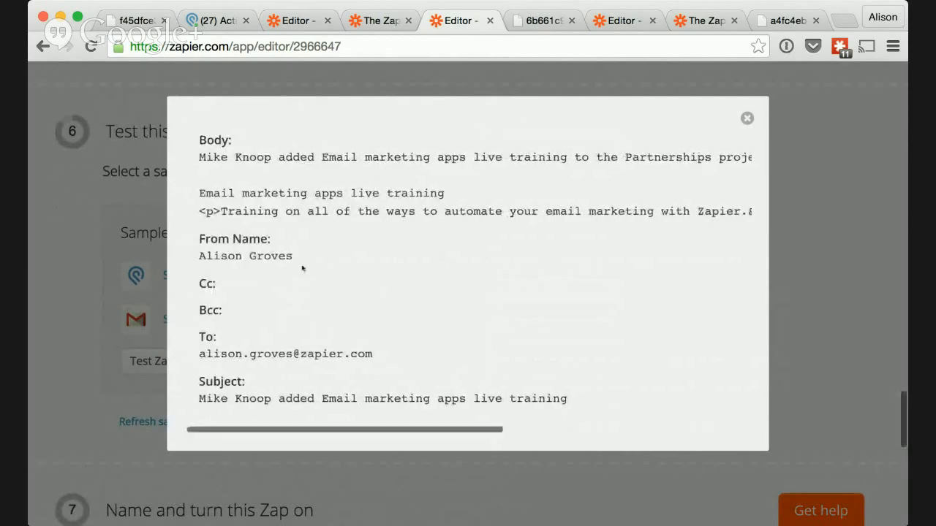
{"action": "scroll", "coordinate": [303, 268], "scroll_direction": "down", "scroll_amount": 1}
{"action": "scroll", "coordinate": [303, 268], "scroll_direction": "left", "scroll_amount": 1}
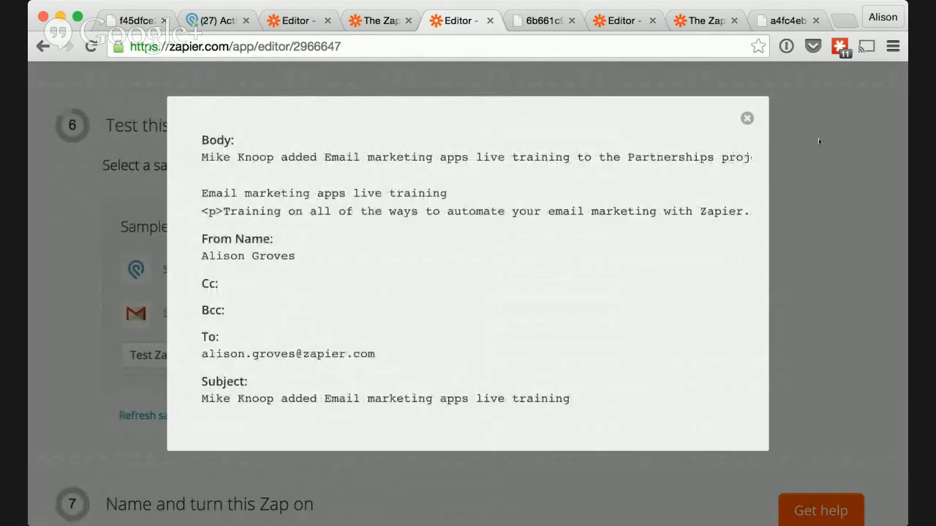
{"action": "left_click", "coordinate": [746, 119]}
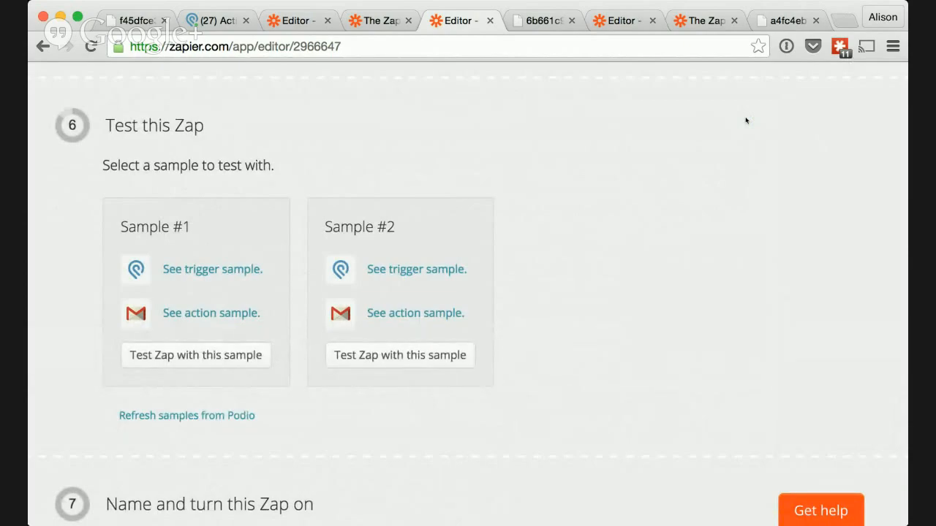
{"action": "scroll", "coordinate": [627, 271], "scroll_direction": "up", "scroll_amount": 10}
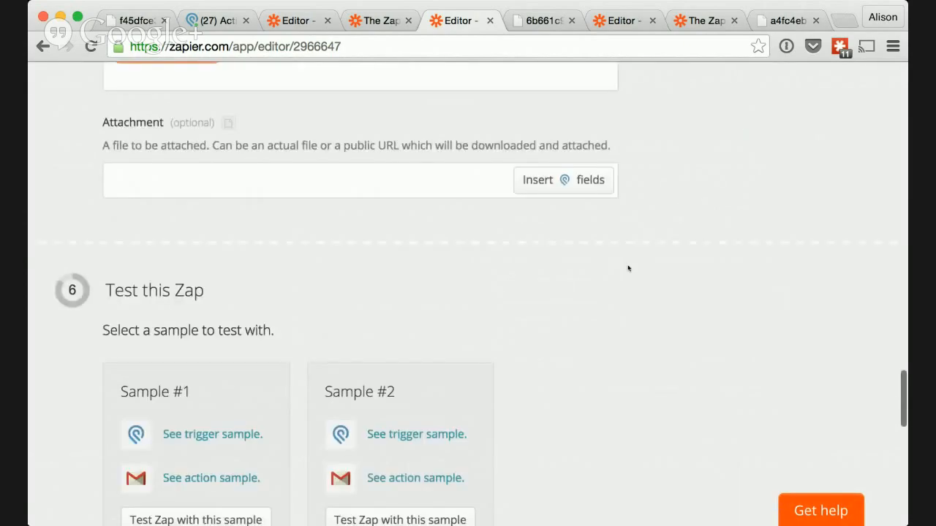
{"action": "scroll", "coordinate": [628, 275], "scroll_direction": "up", "scroll_amount": 15}
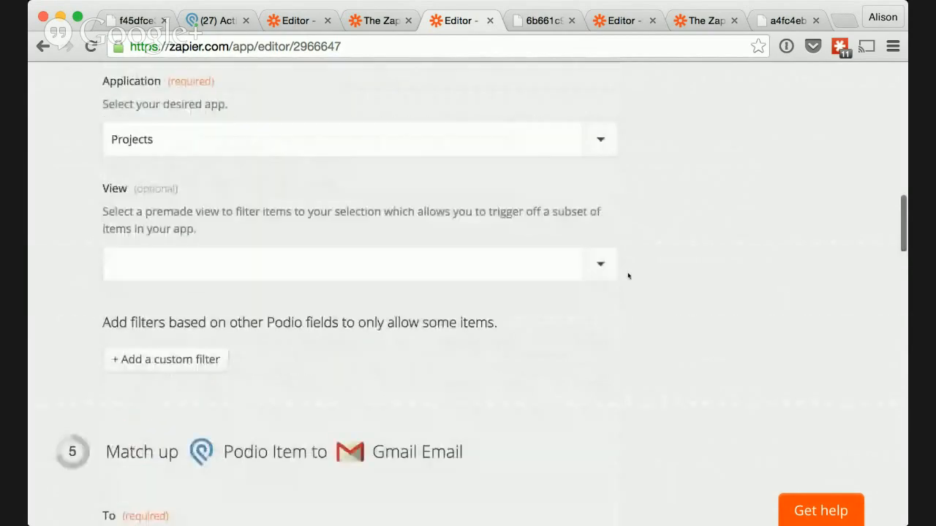
{"action": "scroll", "coordinate": [628, 276], "scroll_direction": "up", "scroll_amount": 4}
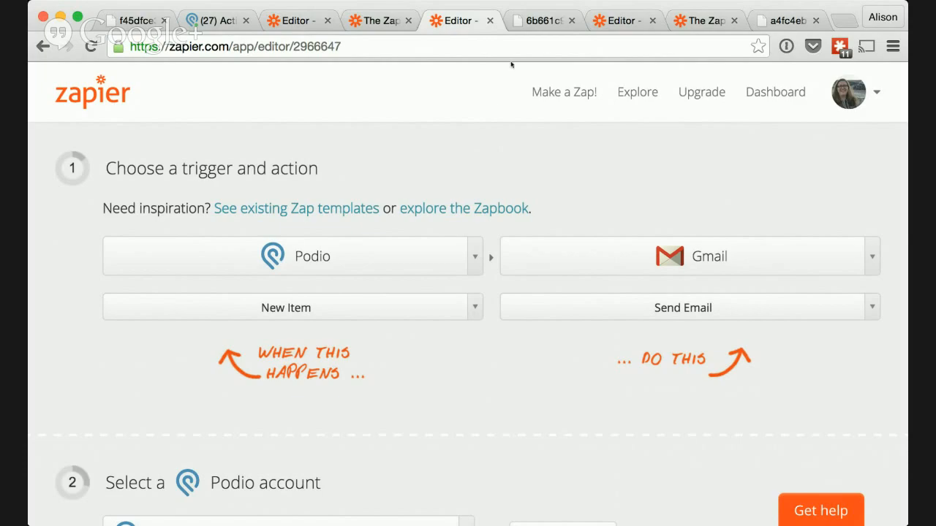
- Open the screenshot of the Podio app template and examine the options of the Who's in charge contact field
{"action": "left_click", "coordinate": [538, 20]}
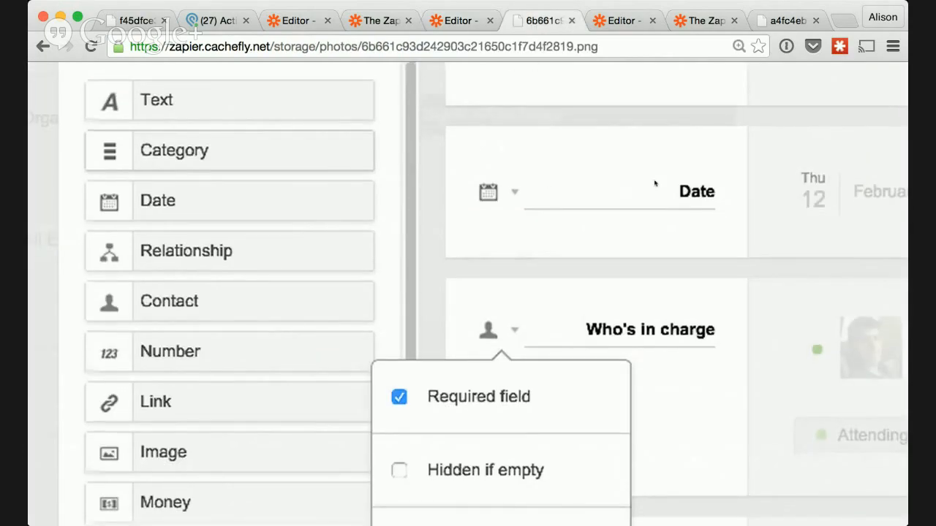
{"action": "scroll", "coordinate": [655, 184], "scroll_direction": "down", "scroll_amount": 3}
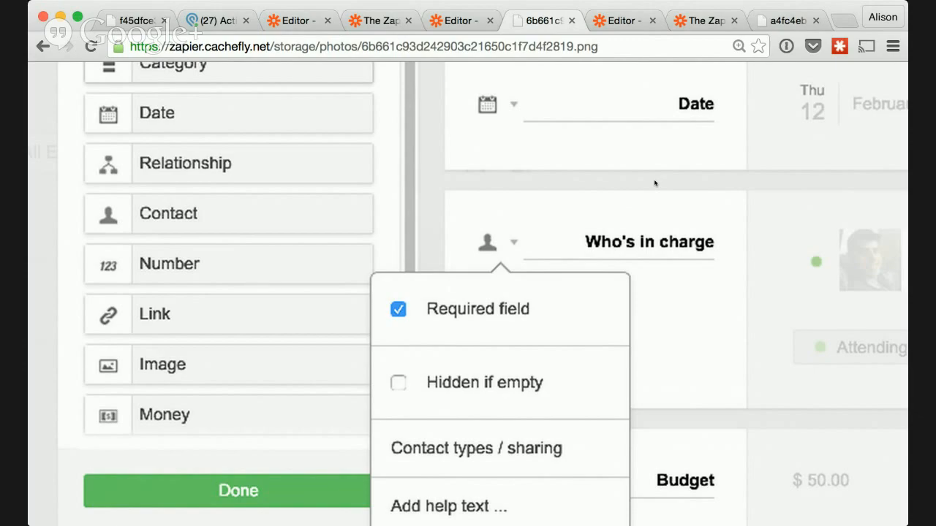
{"action": "scroll", "coordinate": [462, 196], "scroll_direction": "down", "scroll_amount": 1}
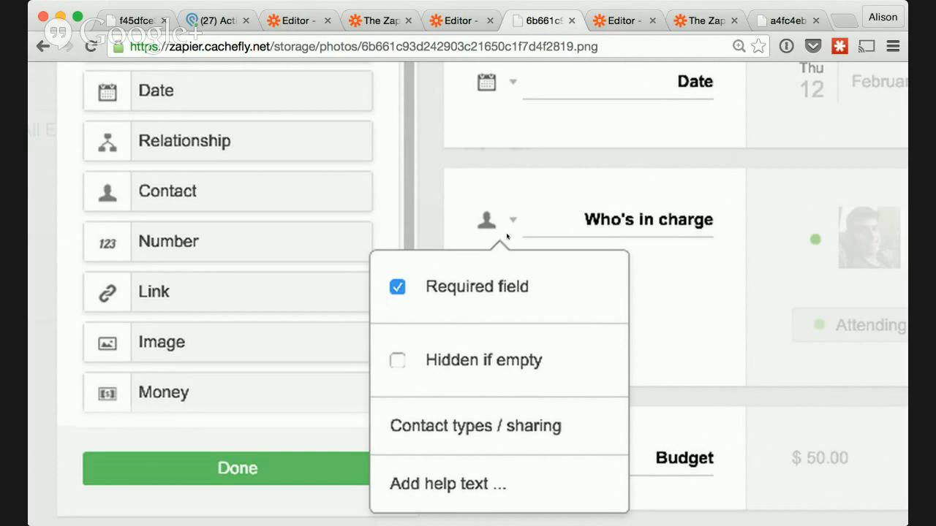
- Open the Wufoo to Podio Zap and review its form filter and the Podio organization, workspace and application settings
{"action": "left_click", "coordinate": [622, 20]}
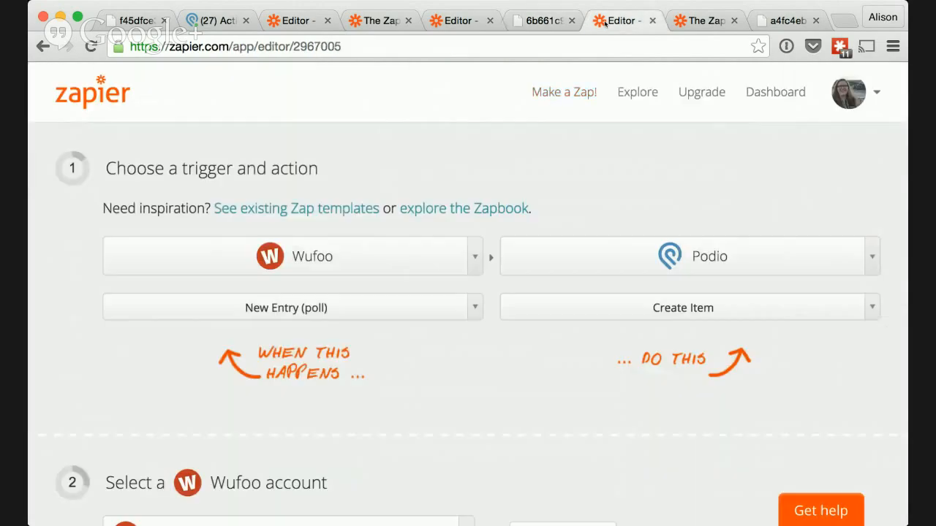
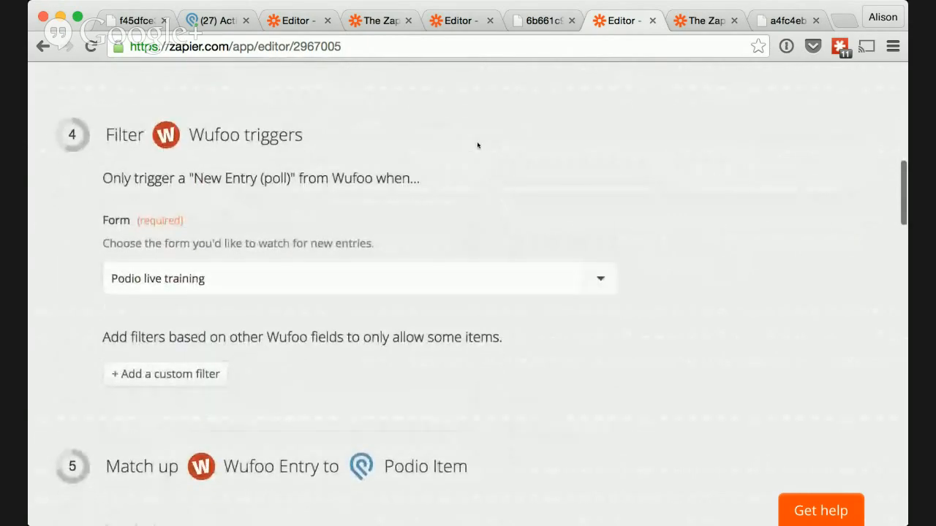
{"action": "scroll", "coordinate": [478, 146], "scroll_direction": "up", "scroll_amount": 3}
{"action": "scroll", "coordinate": [478, 144], "scroll_direction": "down", "scroll_amount": 2}
{"action": "scroll", "coordinate": [478, 144], "scroll_direction": "down", "scroll_amount": 2}
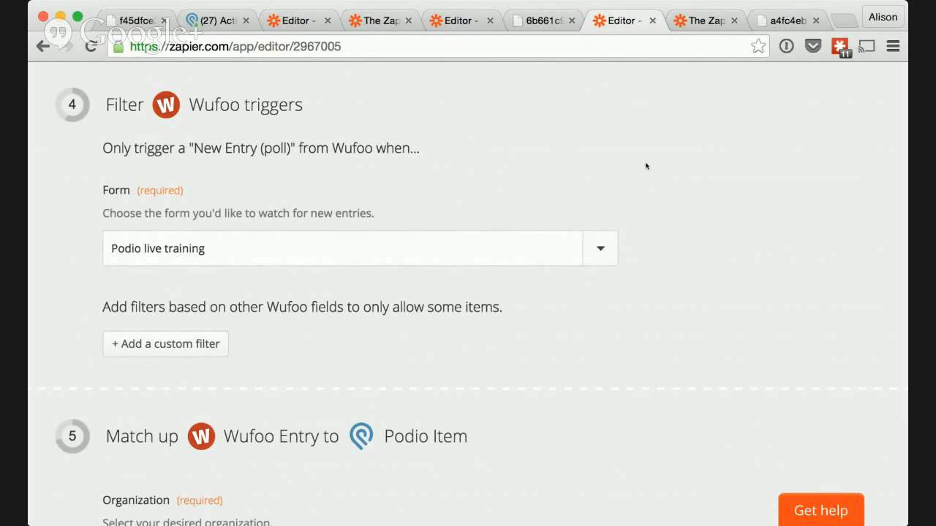
{"action": "scroll", "coordinate": [646, 166], "scroll_direction": "down", "scroll_amount": 3}
{"action": "scroll", "coordinate": [645, 166], "scroll_direction": "down", "scroll_amount": 3}
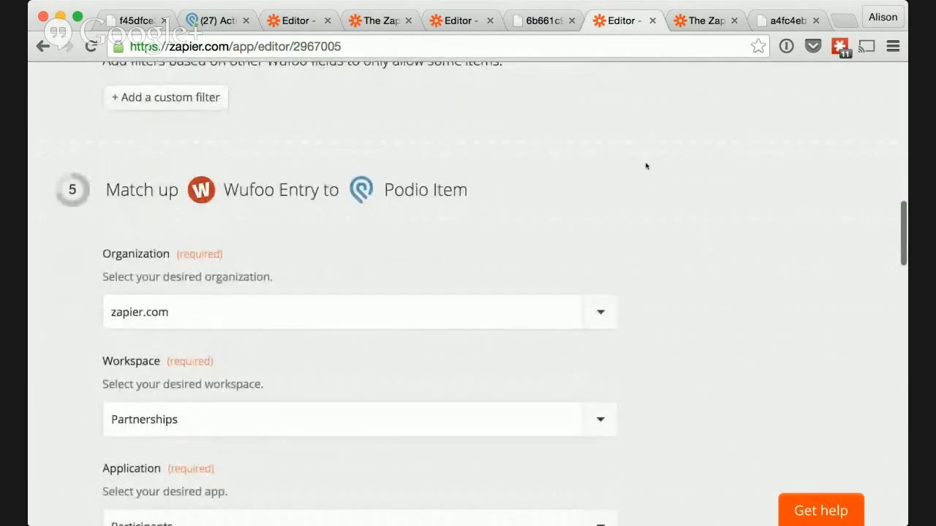
{"action": "scroll", "coordinate": [646, 166], "scroll_direction": "down", "scroll_amount": 2}
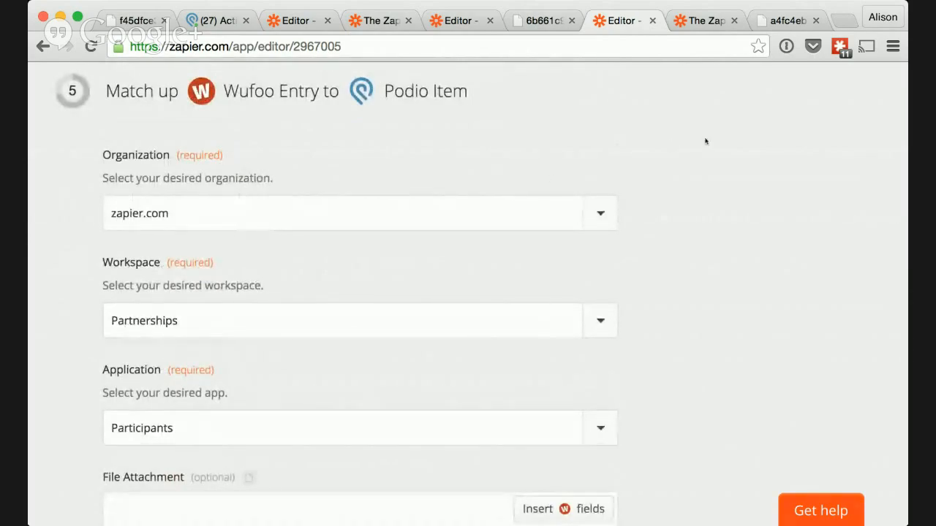
{"action": "scroll", "coordinate": [706, 141], "scroll_direction": "down", "scroll_amount": 1}
{"action": "scroll", "coordinate": [705, 141], "scroll_direction": "down", "scroll_amount": 3}
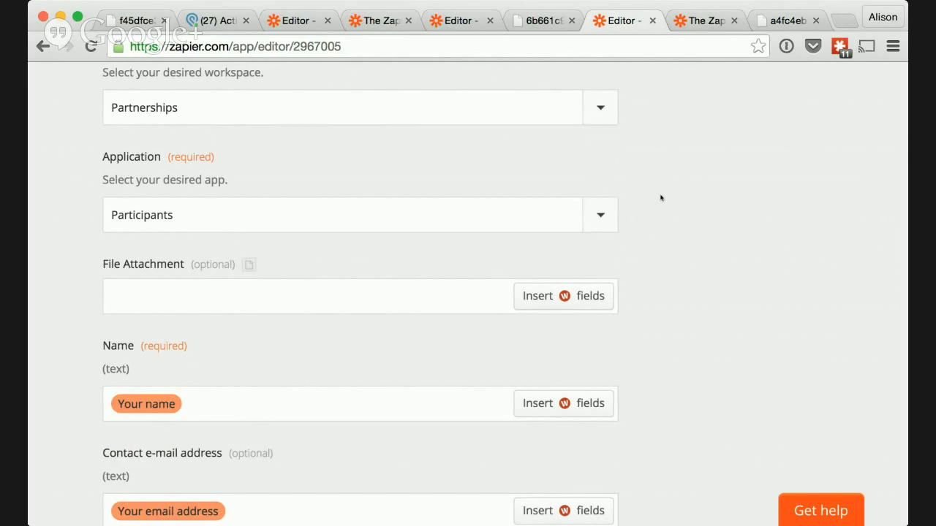
- Examine the list of Wufoo fields available for the Podio item's Name field
{"action": "scroll", "coordinate": [661, 197], "scroll_direction": "down", "scroll_amount": 5}
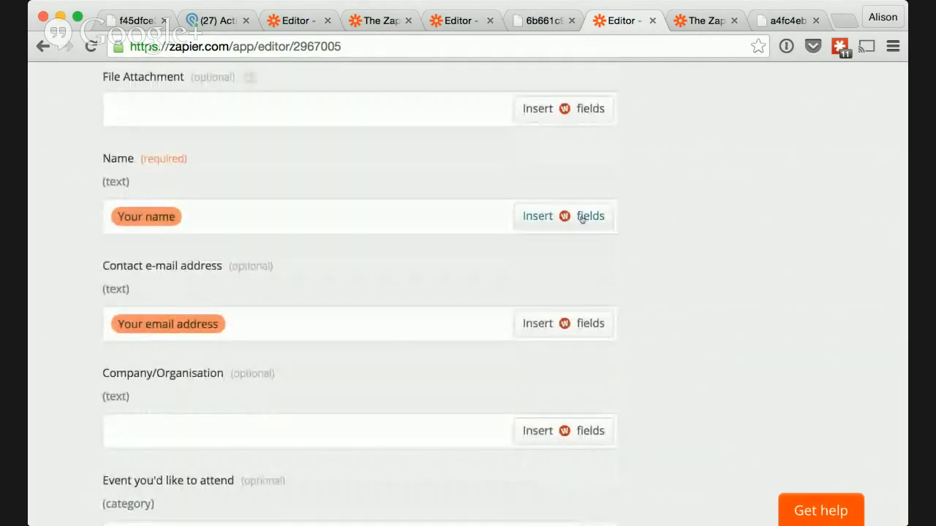
{"action": "left_click", "coordinate": [582, 216]}
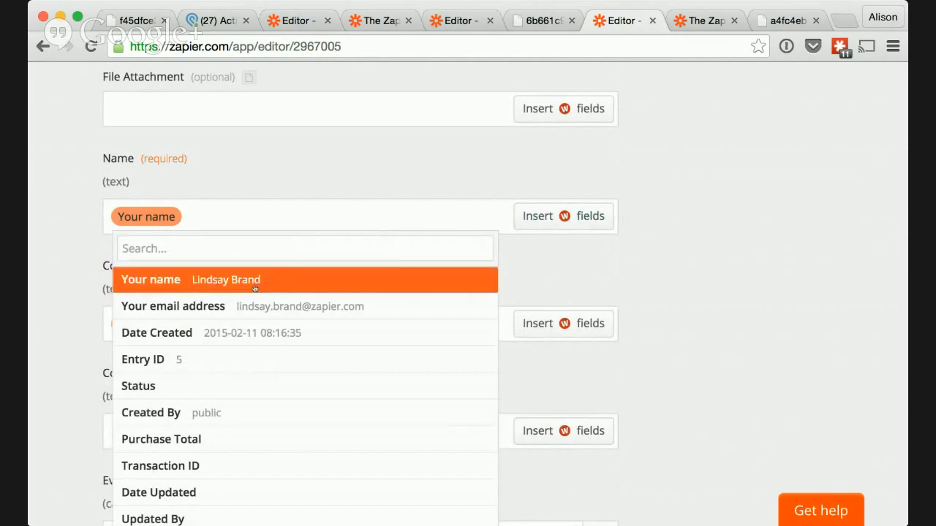
{"action": "left_click", "coordinate": [253, 307]}
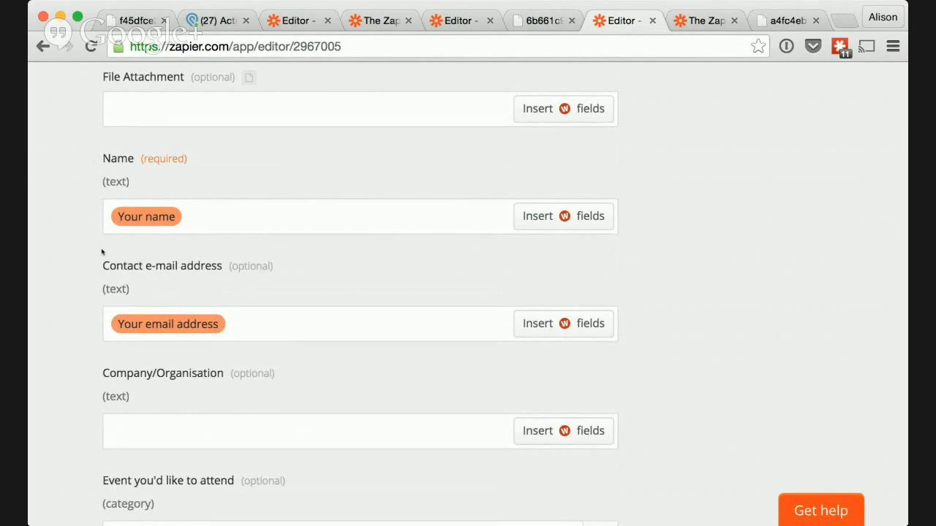
- Review the remaining Podio item fields, including Confirmed event and the number of people in the party
{"action": "scroll", "coordinate": [101, 252], "scroll_direction": "down", "scroll_amount": 5}
{"action": "scroll", "coordinate": [101, 253], "scroll_direction": "down", "scroll_amount": 3}
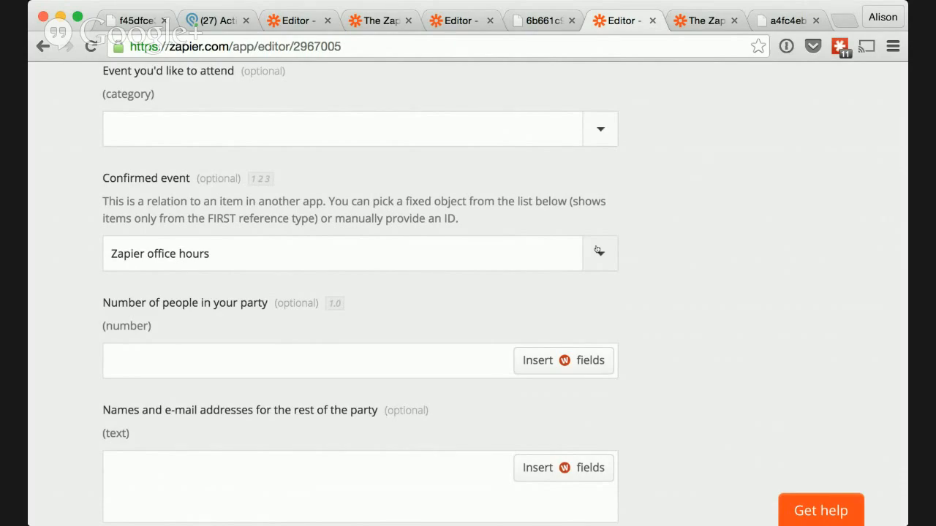
{"action": "scroll", "coordinate": [662, 215], "scroll_direction": "down", "scroll_amount": 2}
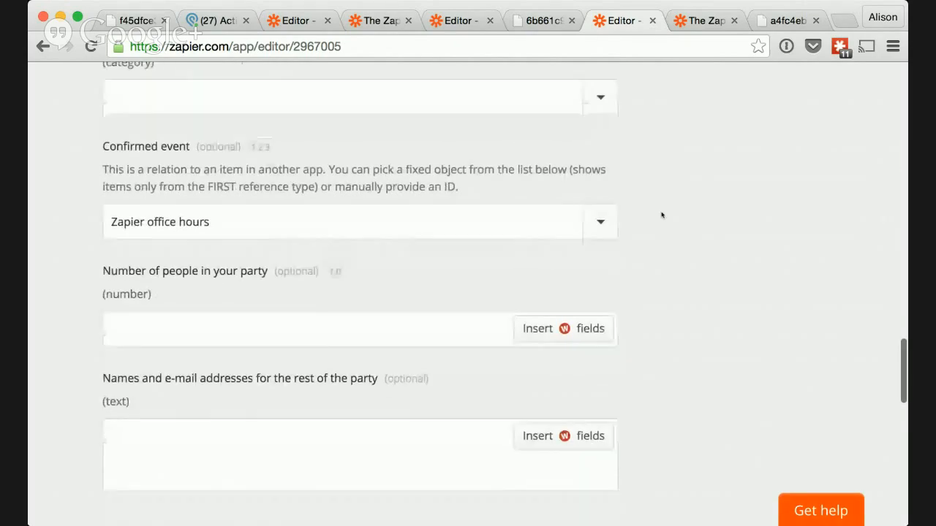
{"action": "scroll", "coordinate": [661, 215], "scroll_direction": "down", "scroll_amount": 3}
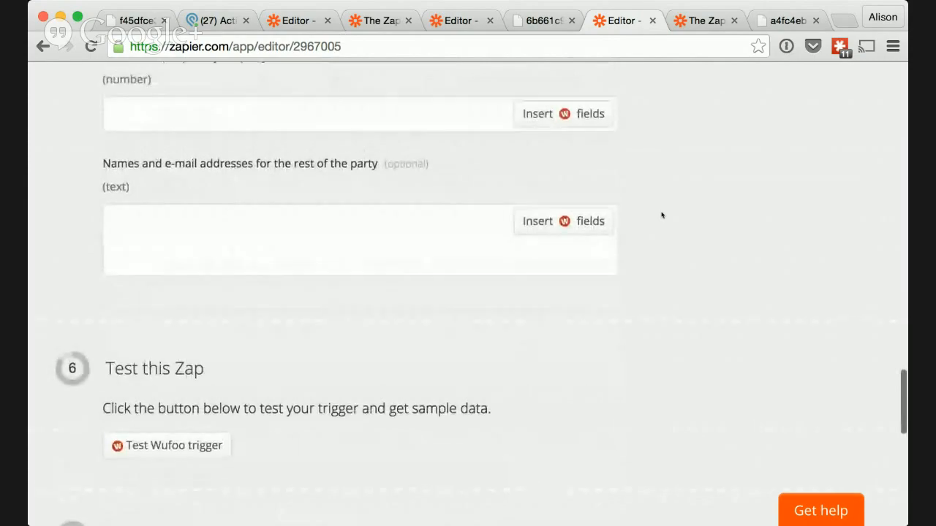
- Test the Wufoo trigger to fetch sample data and check the Podio action sample of Sample #1
{"action": "scroll", "coordinate": [662, 215], "scroll_direction": "down", "scroll_amount": 5}
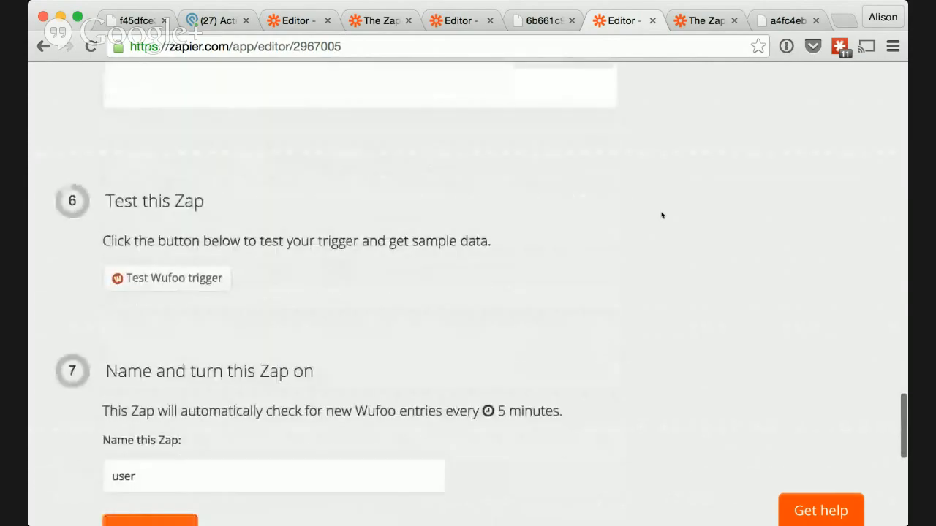
{"action": "left_click", "coordinate": [185, 258]}
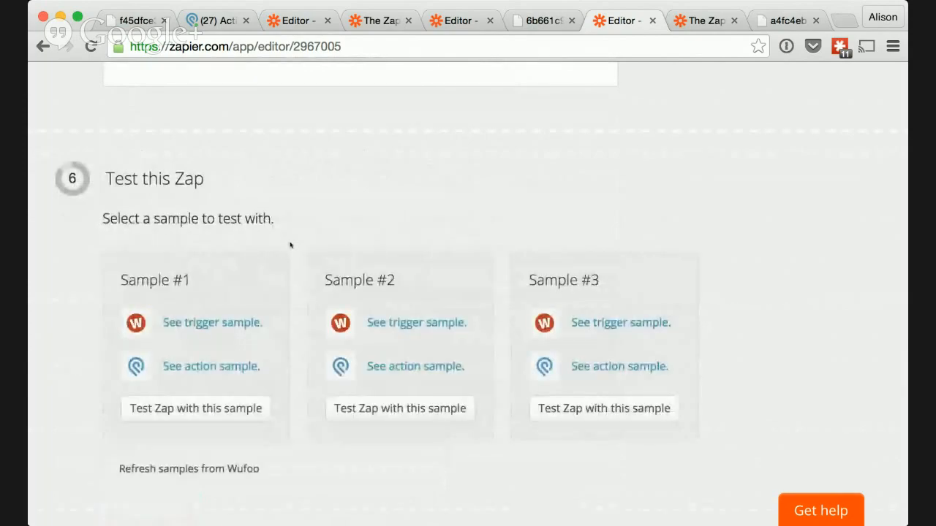
{"action": "left_click", "coordinate": [242, 368]}
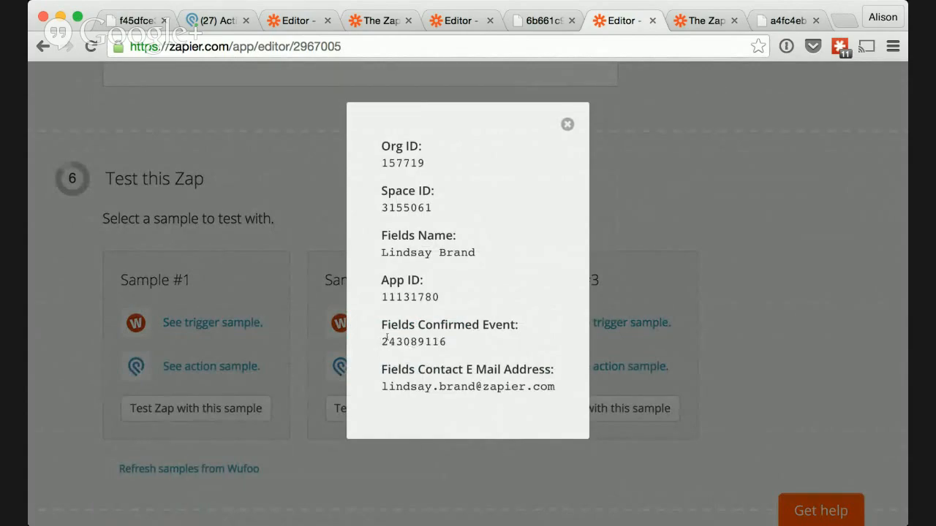
{"action": "left_click", "coordinate": [567, 126]}
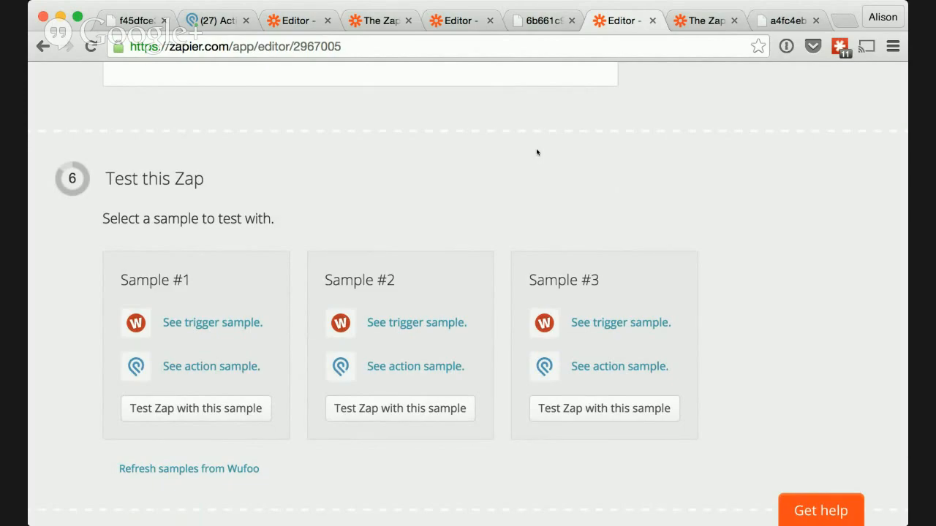
- Return to the start of the Wufoo Zap and open the Zapbook page filtered to form apps
{"action": "scroll", "coordinate": [732, 258], "scroll_direction": "up", "scroll_amount": 10}
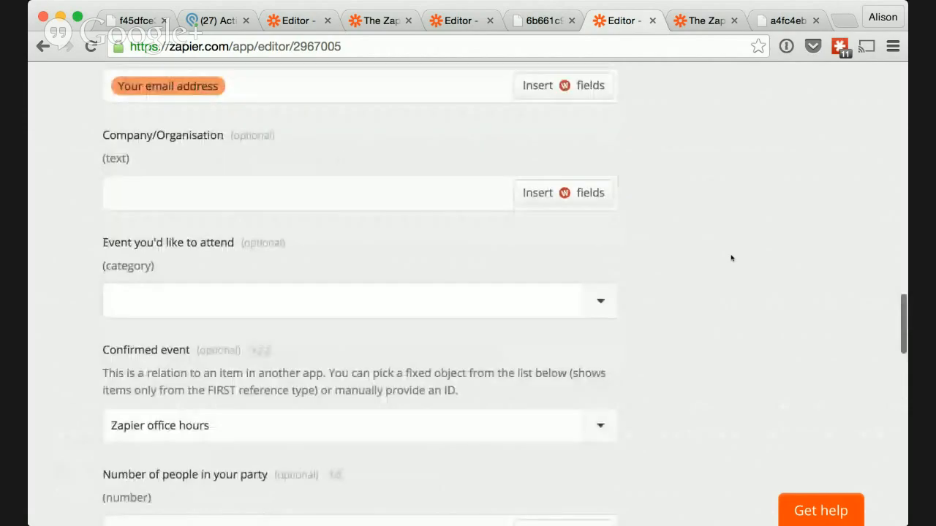
{"action": "scroll", "coordinate": [731, 258], "scroll_direction": "up", "scroll_amount": 10}
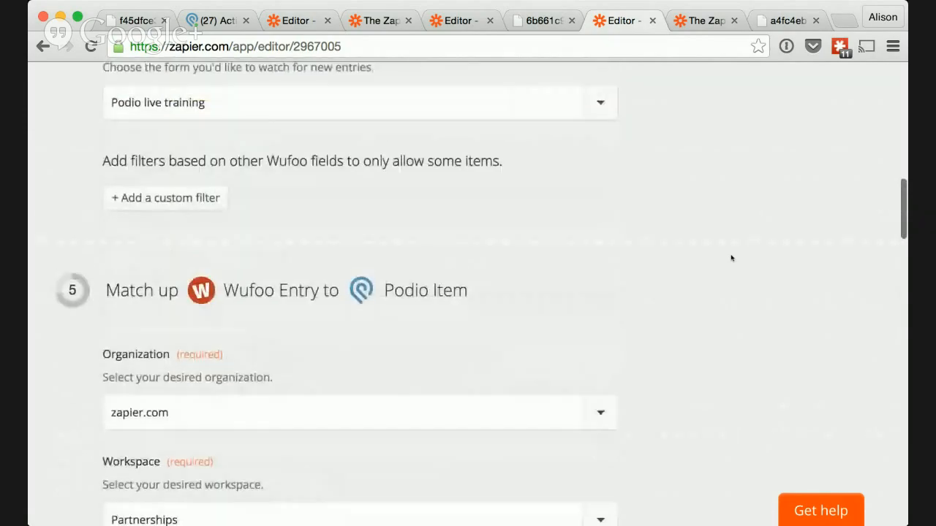
{"action": "scroll", "coordinate": [731, 258], "scroll_direction": "up", "scroll_amount": 10}
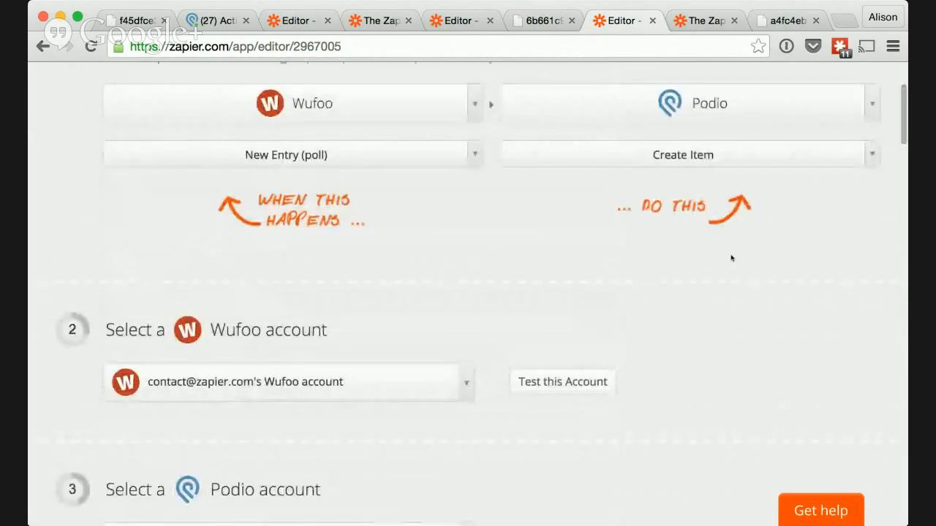
{"action": "scroll", "coordinate": [731, 258], "scroll_direction": "up", "scroll_amount": 5}
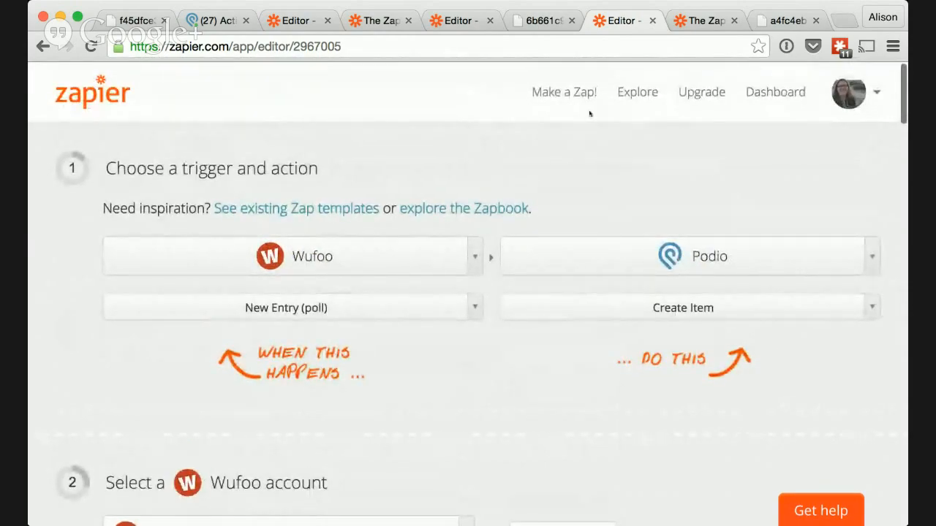
{"action": "left_click", "coordinate": [691, 23]}
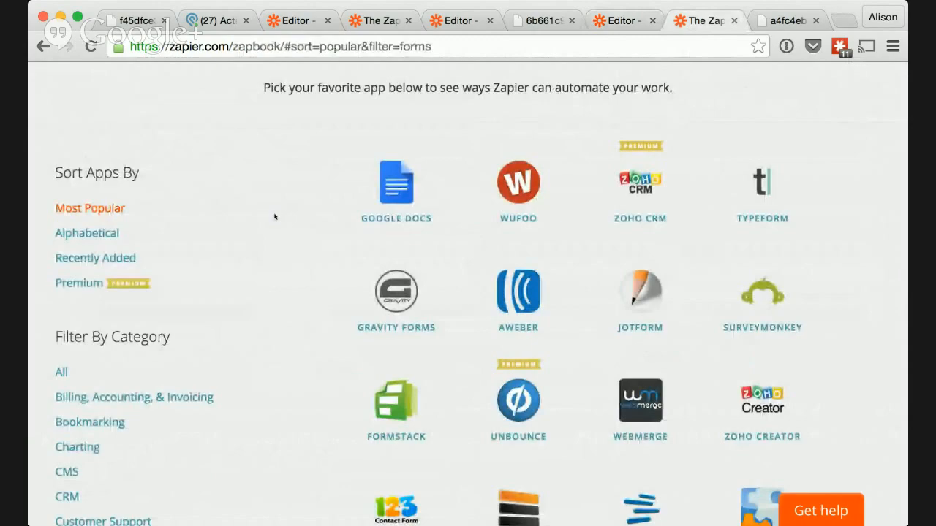